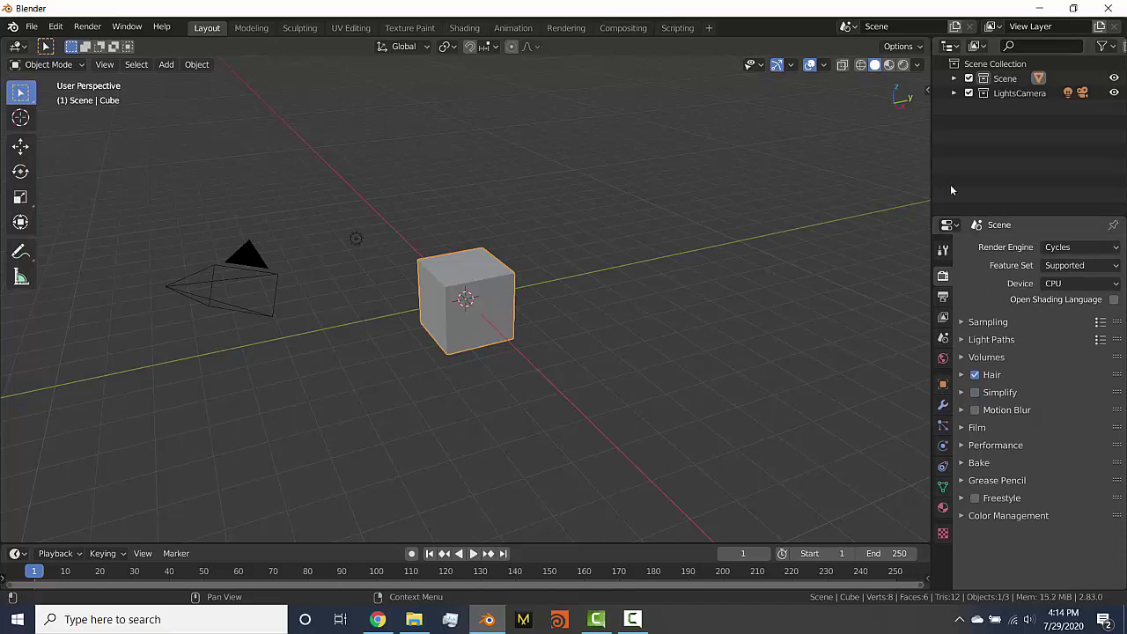
Set the Cycles render device to GPU Compute
{"action": "left_click", "coordinate": [1063, 285]}
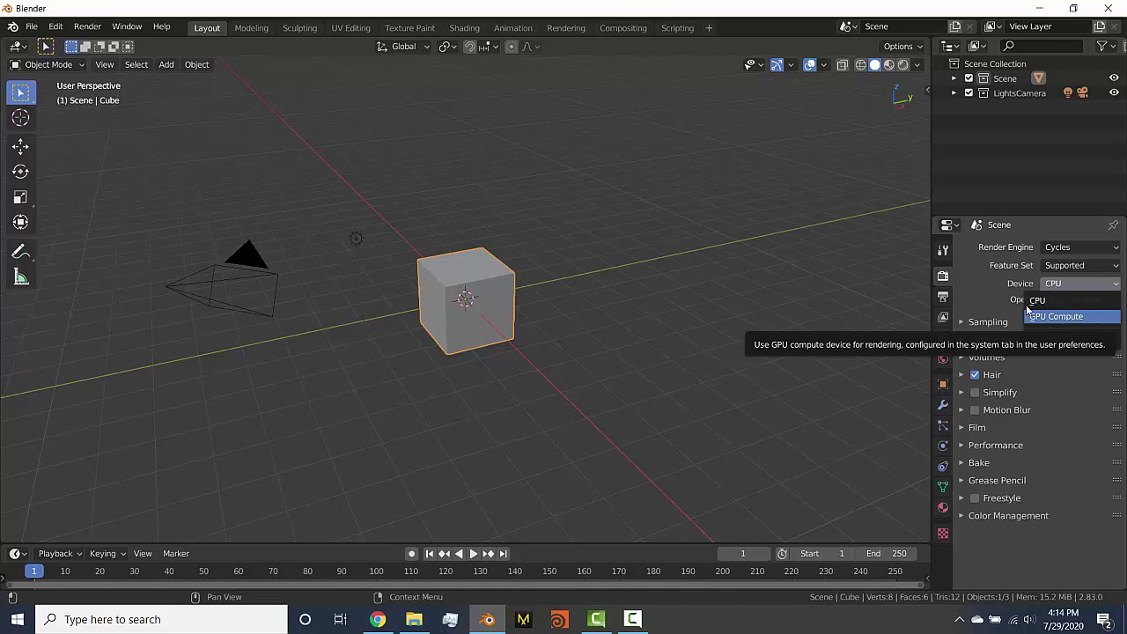
{"action": "left_click", "coordinate": [1053, 287]}
{"action": "left_click", "coordinate": [1053, 289]}
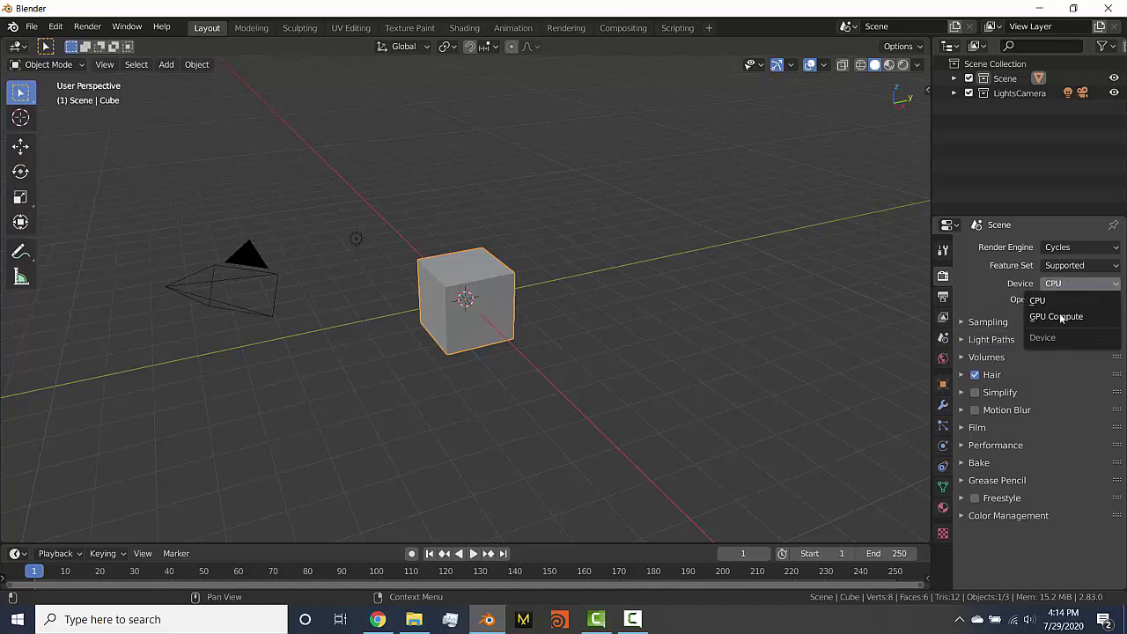
{"action": "left_click", "coordinate": [1061, 317]}
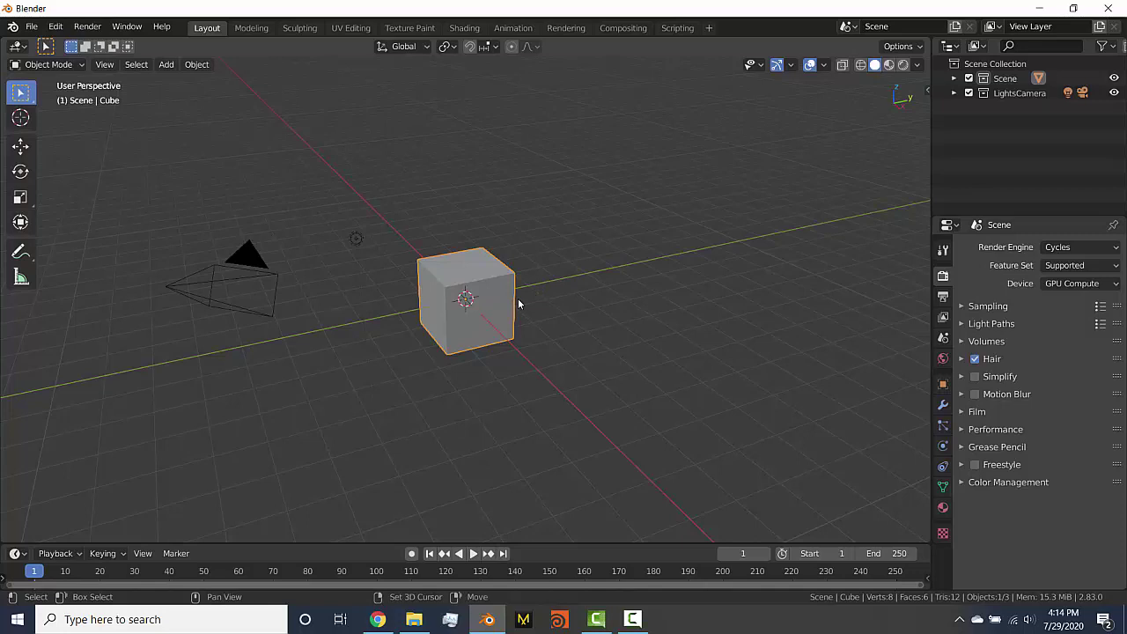
Add a mesh plane at the scene's center and scale it up uniformly into a large floor beneath the camera and light
{"action": "key", "text": "shift+a"}
{"action": "left_click", "coordinate": [585, 299]}
{"action": "key", "text": "g"}
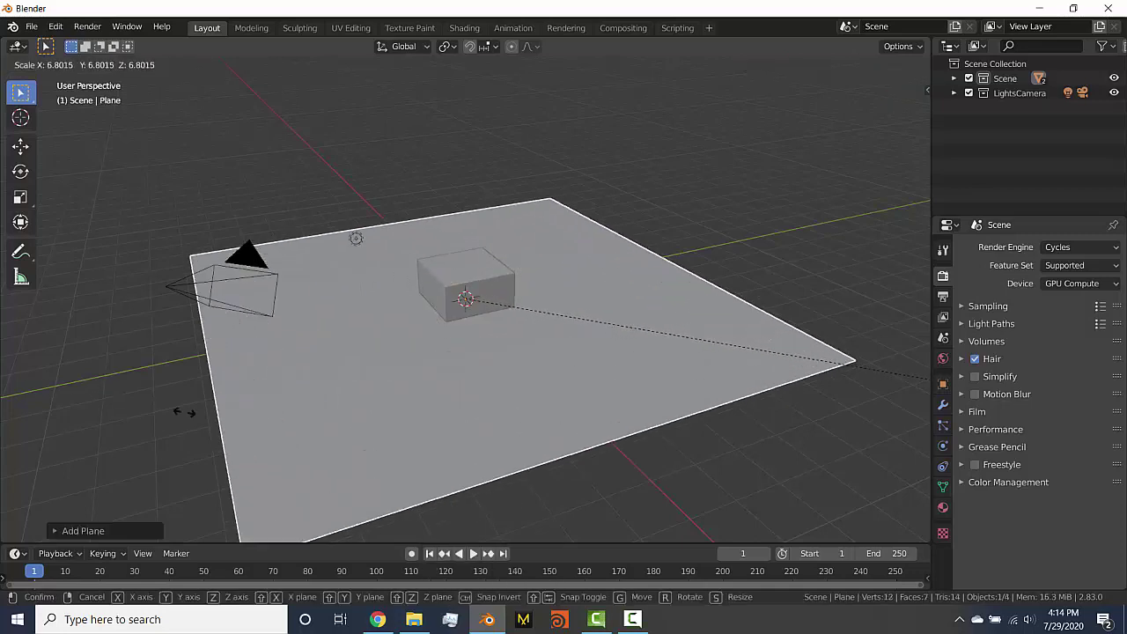
{"action": "left_click", "coordinate": [621, 437]}
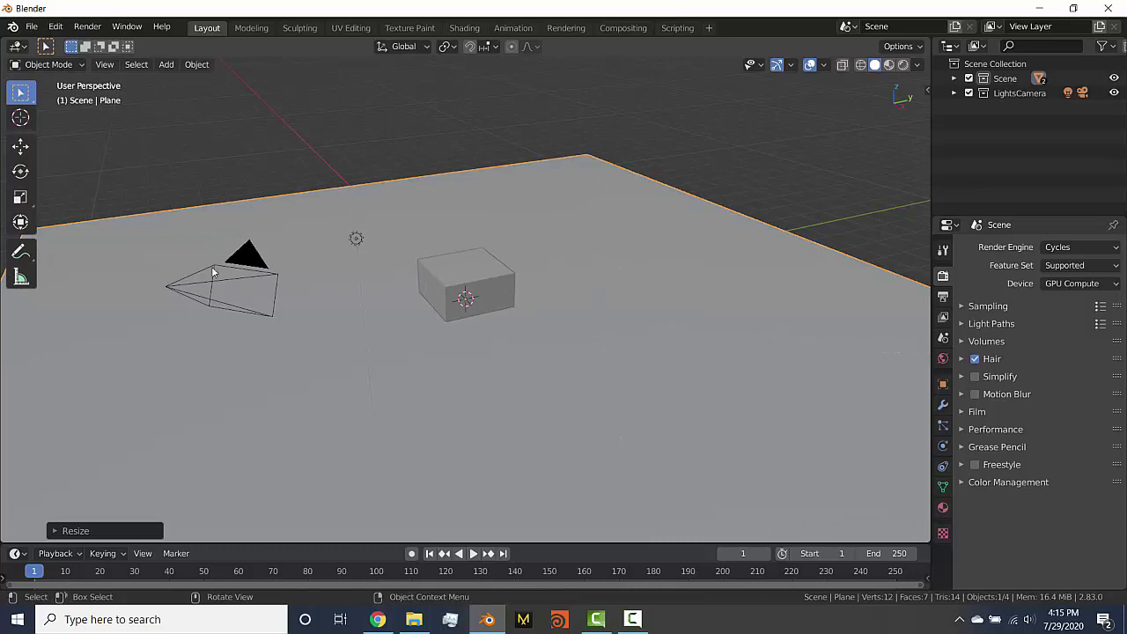
Delete the default cube from the scene
{"action": "left_click", "coordinate": [475, 264]}
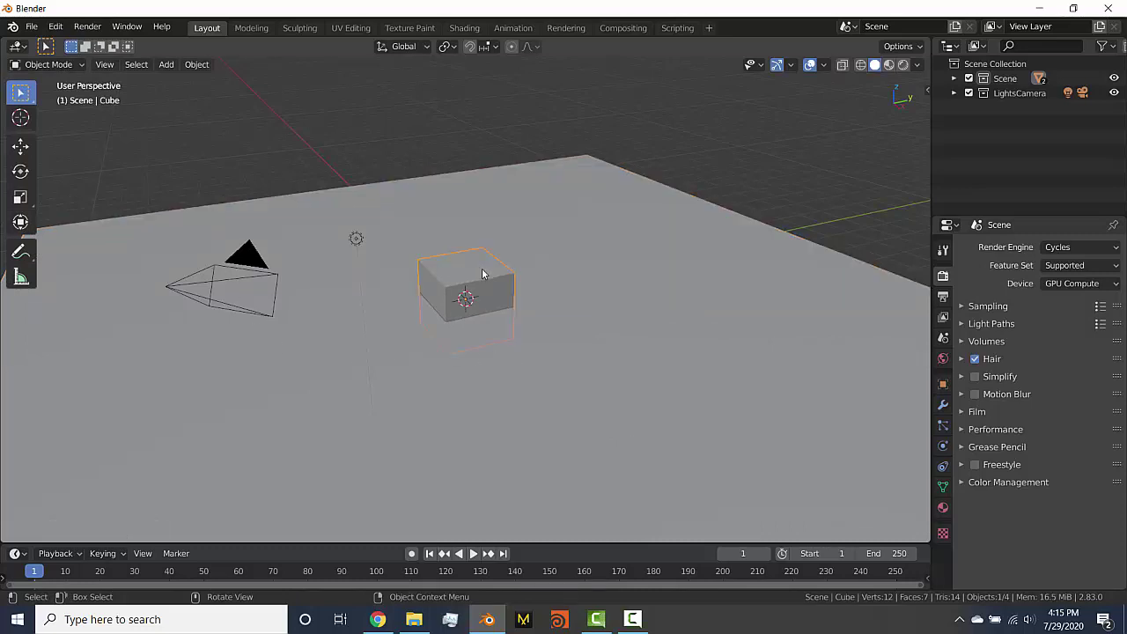
{"action": "left_click", "coordinate": [482, 274]}
{"action": "left_click", "coordinate": [482, 273]}
{"action": "key", "text": "x"}
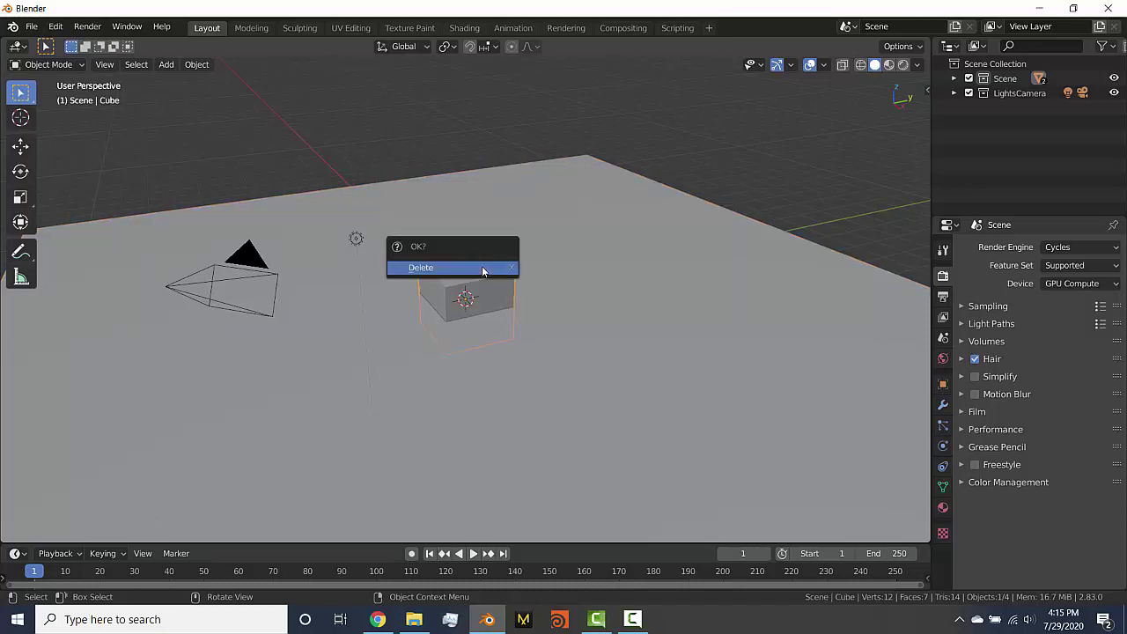
{"action": "left_click", "coordinate": [482, 268]}
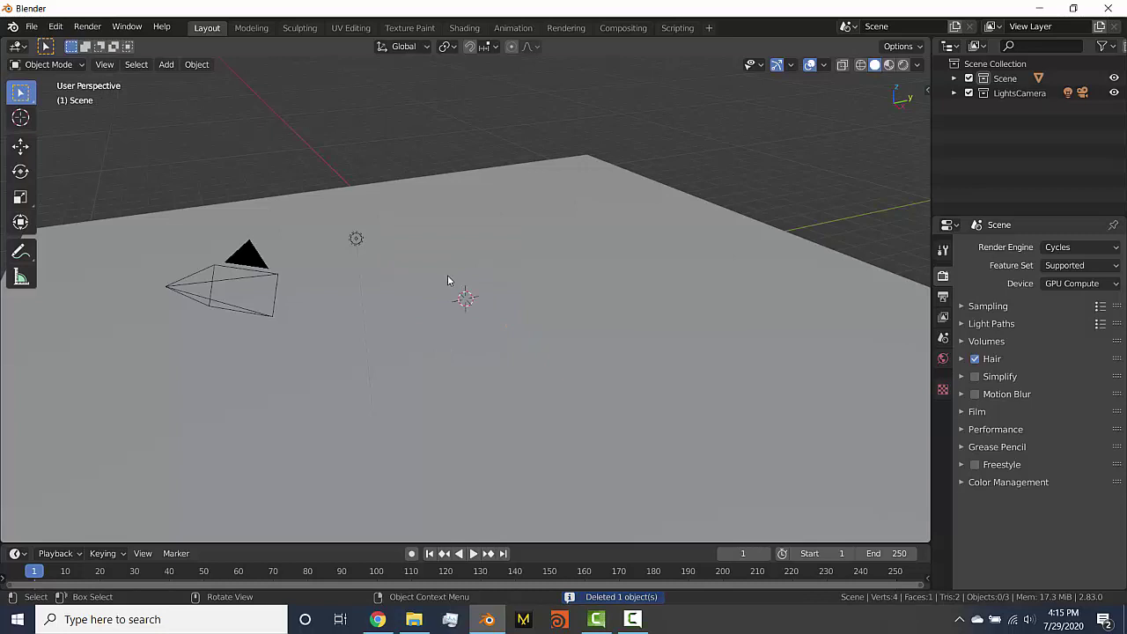
Add a UV sphere raised along Z so that it rests on the plane, and shade it smooth
{"action": "key", "text": "shift+a"}
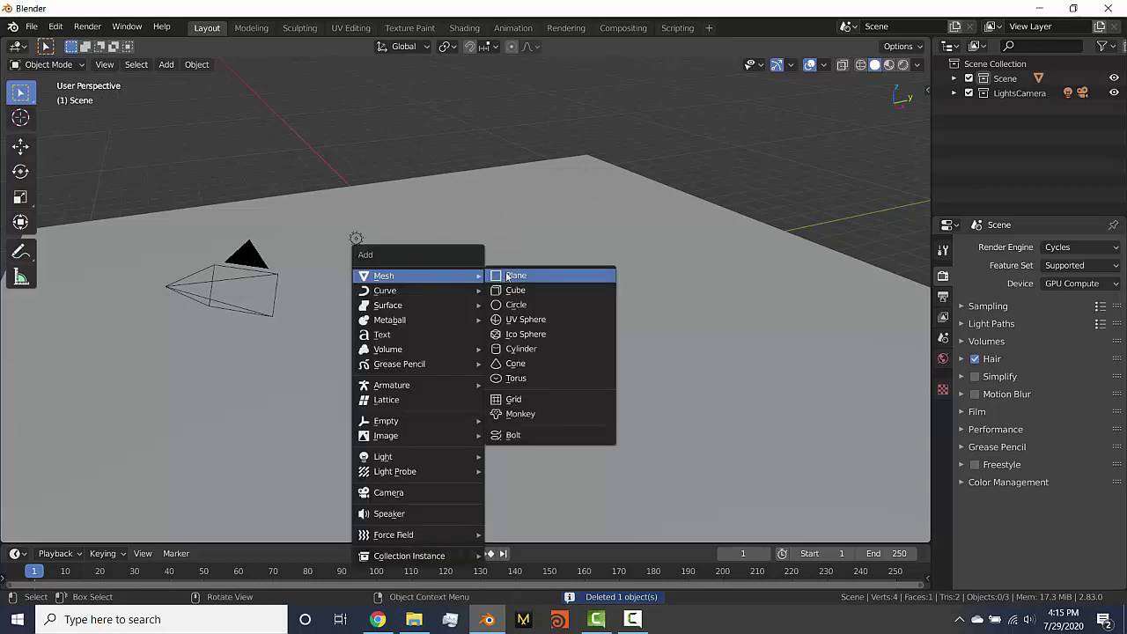
{"action": "left_click", "coordinate": [535, 319]}
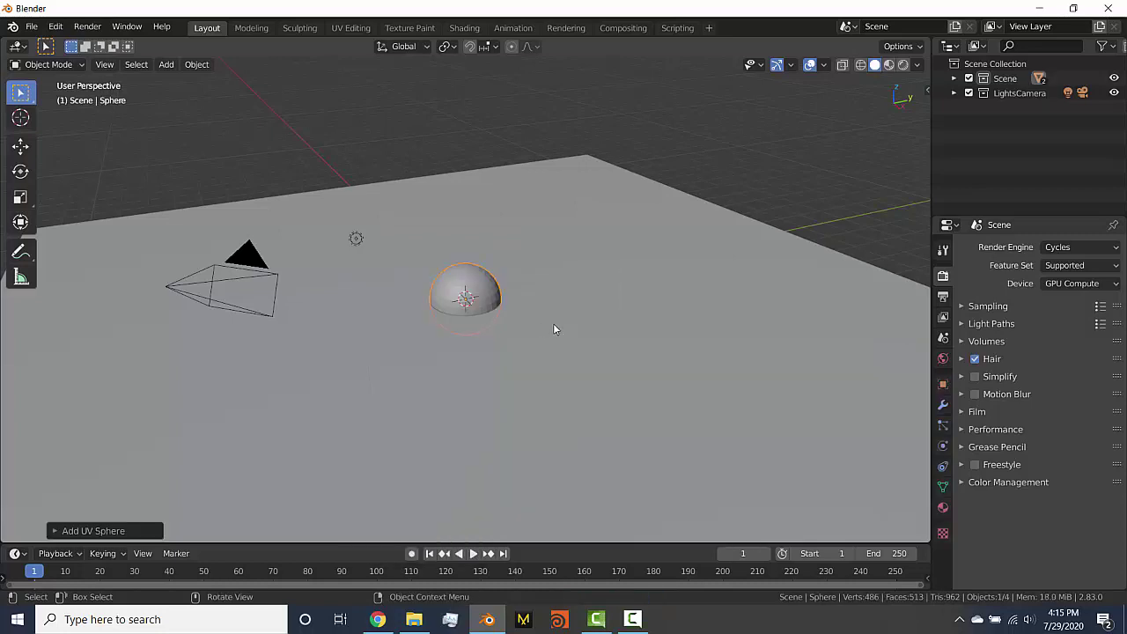
{"action": "key", "text": "g"}
{"action": "key", "text": "z"}
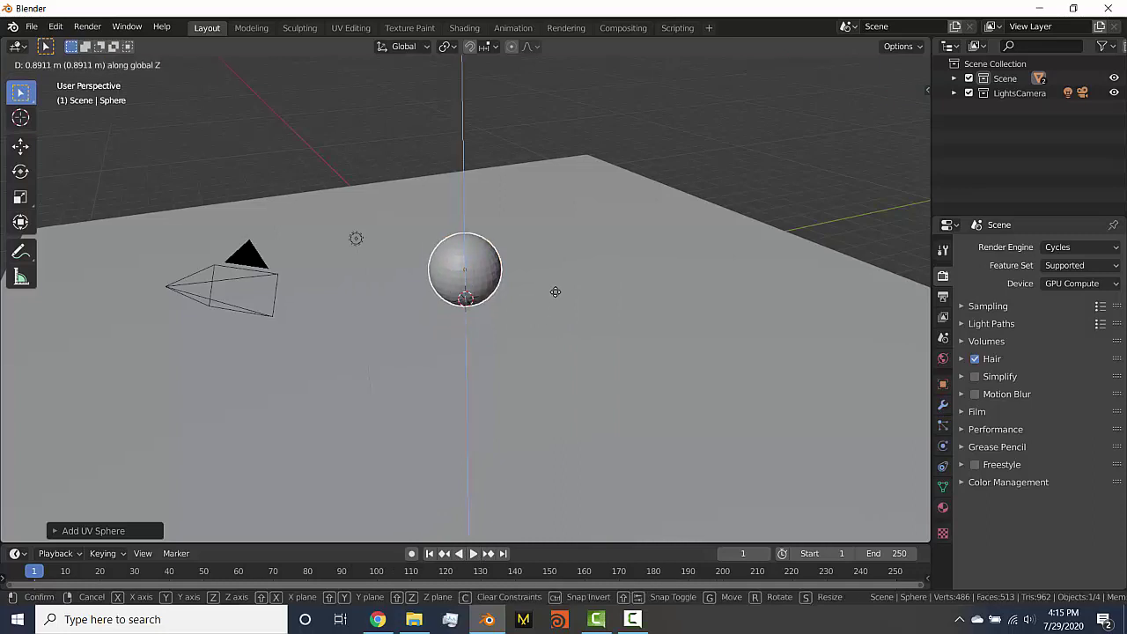
{"action": "left_click", "coordinate": [555, 288]}
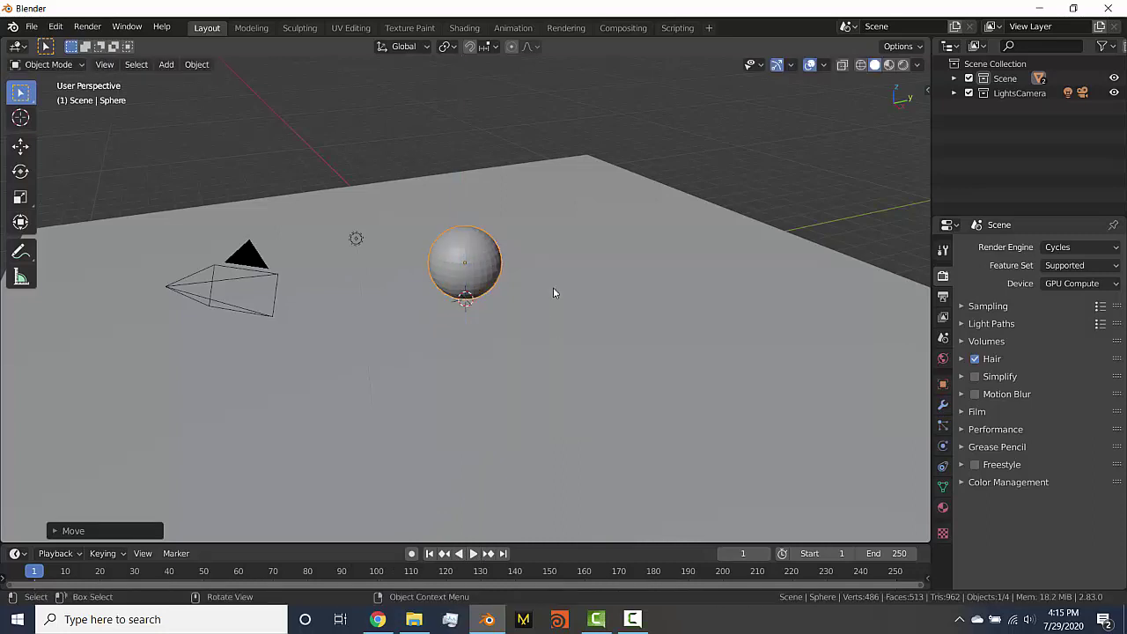
{"action": "right_click", "coordinate": [479, 261]}
{"action": "left_click", "coordinate": [479, 259]}
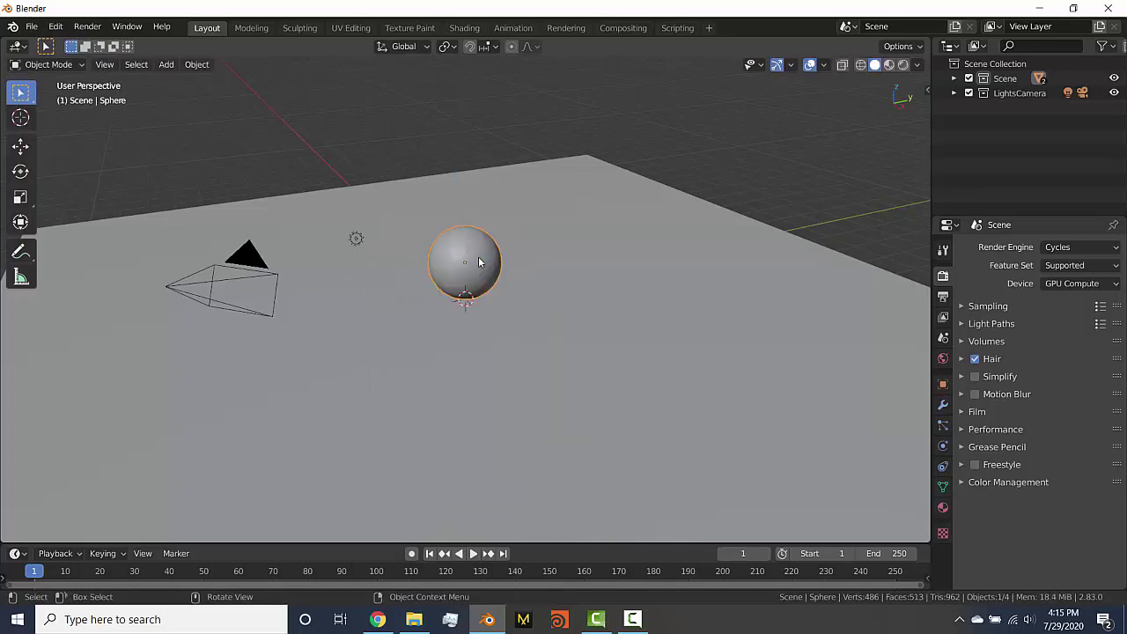
Create a new material for the sphere and set its base color to red
{"action": "left_click", "coordinate": [943, 508]}
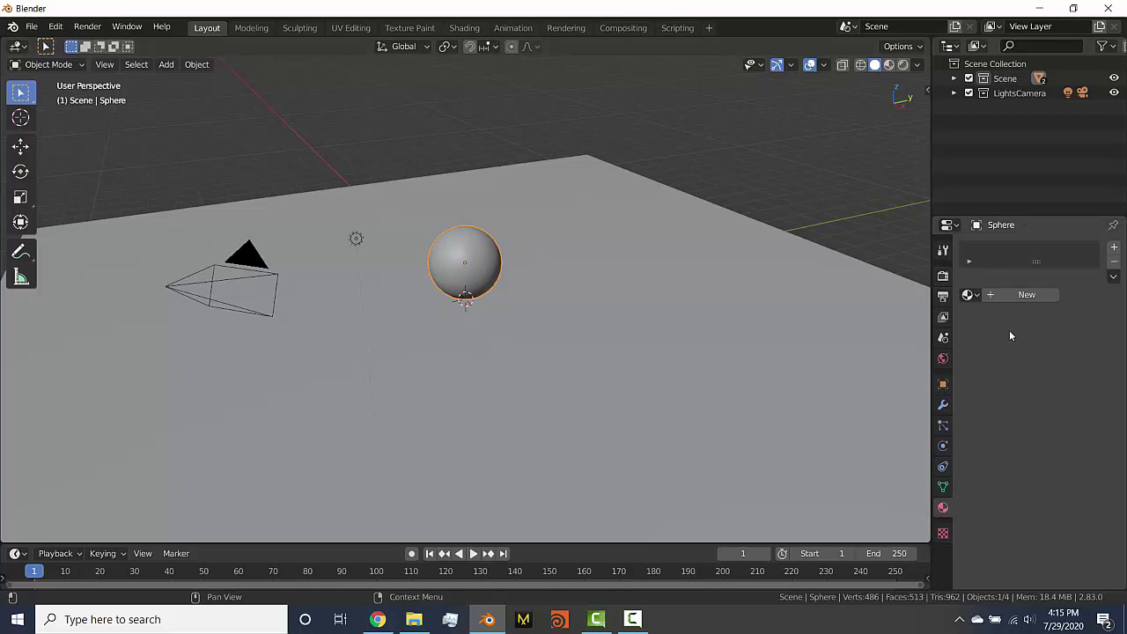
{"action": "left_click", "coordinate": [1028, 296]}
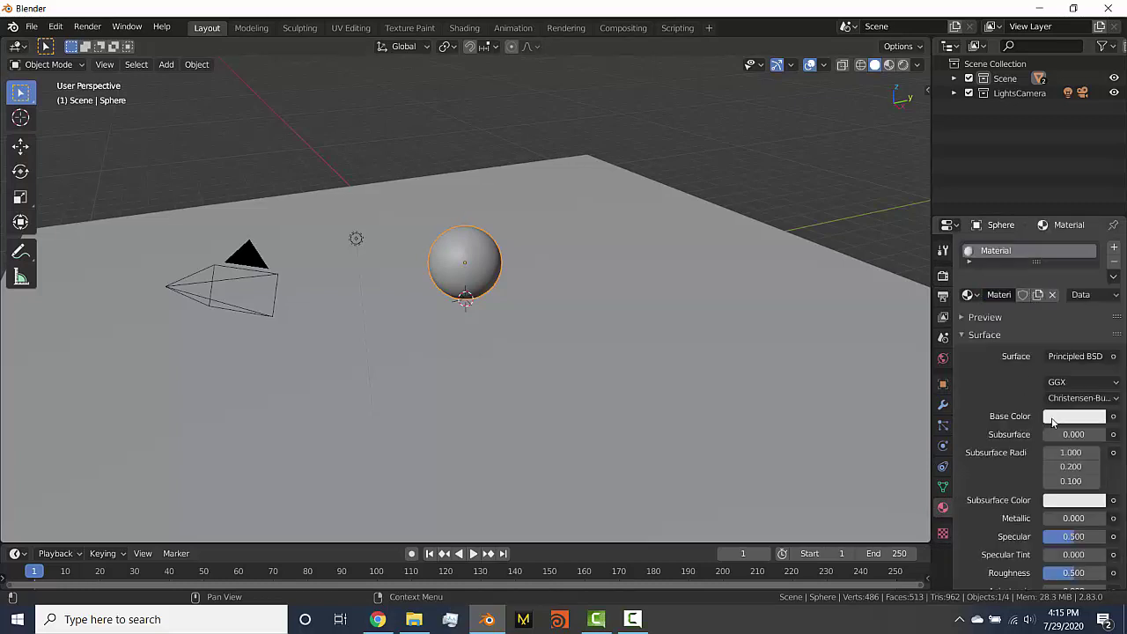
{"action": "left_click", "coordinate": [1055, 419]}
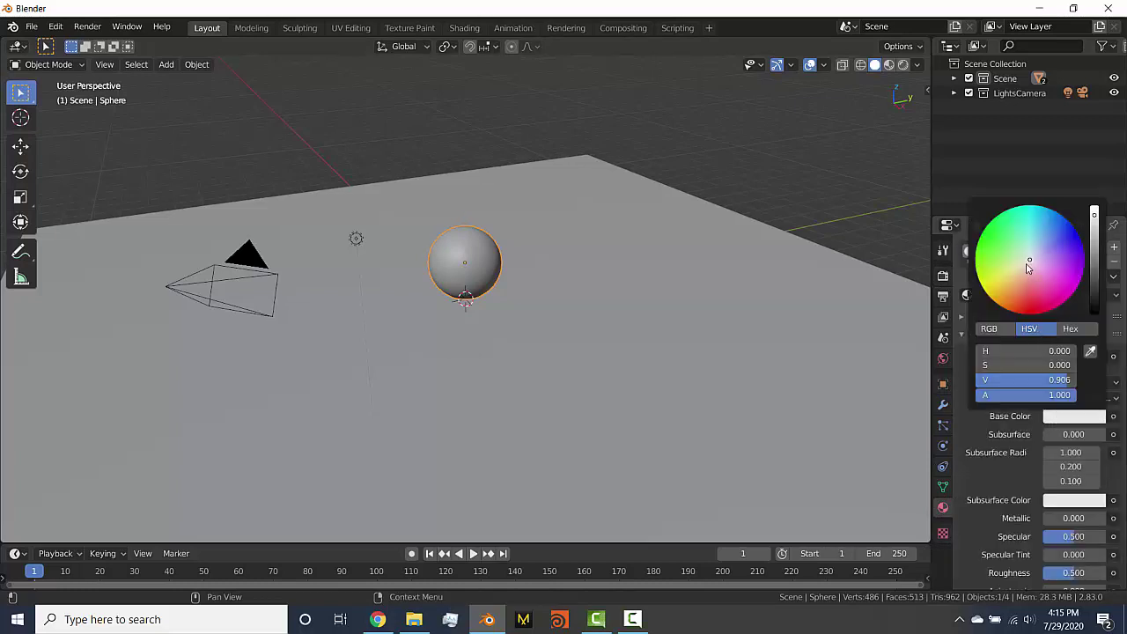
{"action": "left_click_drag", "start_coordinate": [1028, 267], "coordinate": [1029, 304]}
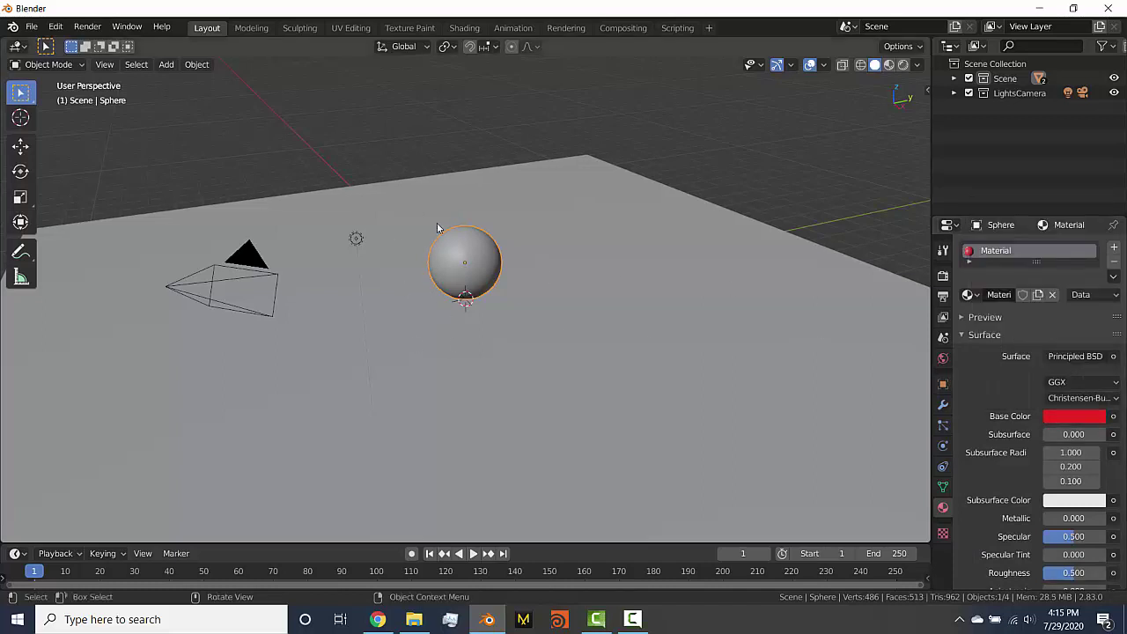
Show the viewport in Material Preview shading and inspect the sphere on the plane from several angles
{"action": "left_click", "coordinate": [888, 65]}
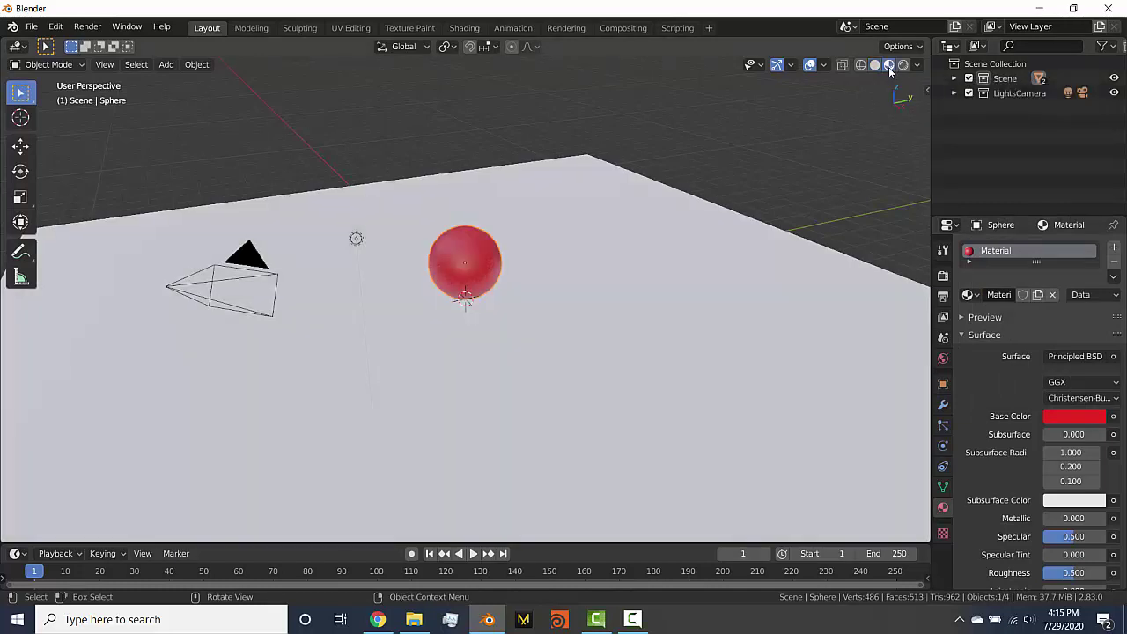
{"action": "middle_click_drag", "start_coordinate": [335, 260], "coordinate": [393, 259]}
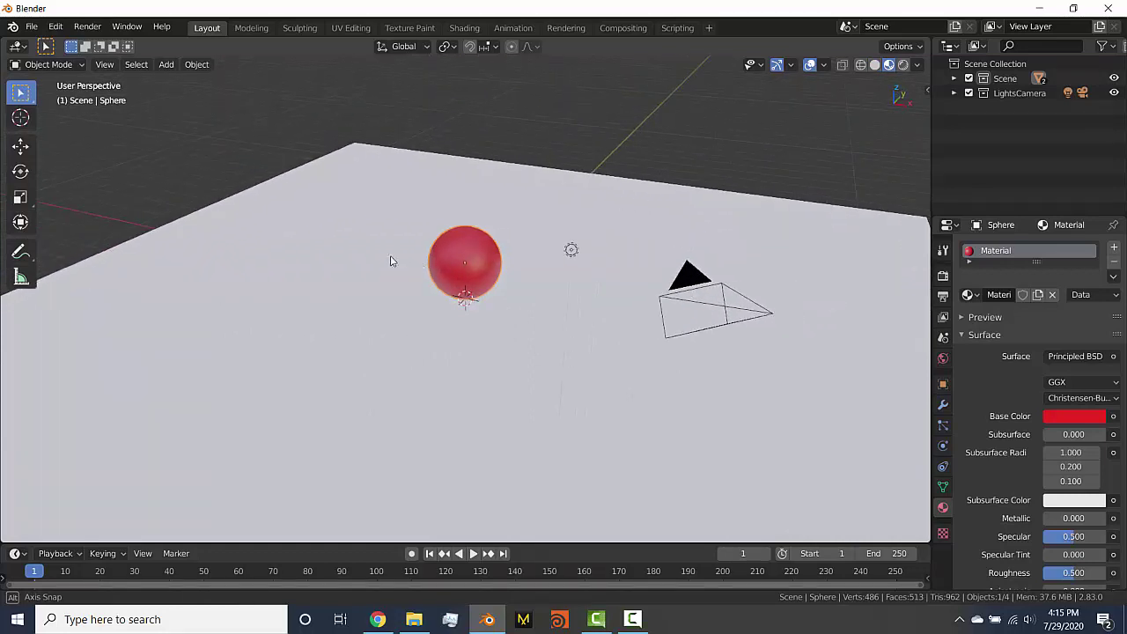
{"action": "middle_click_drag", "start_coordinate": [643, 352], "coordinate": [730, 304]}
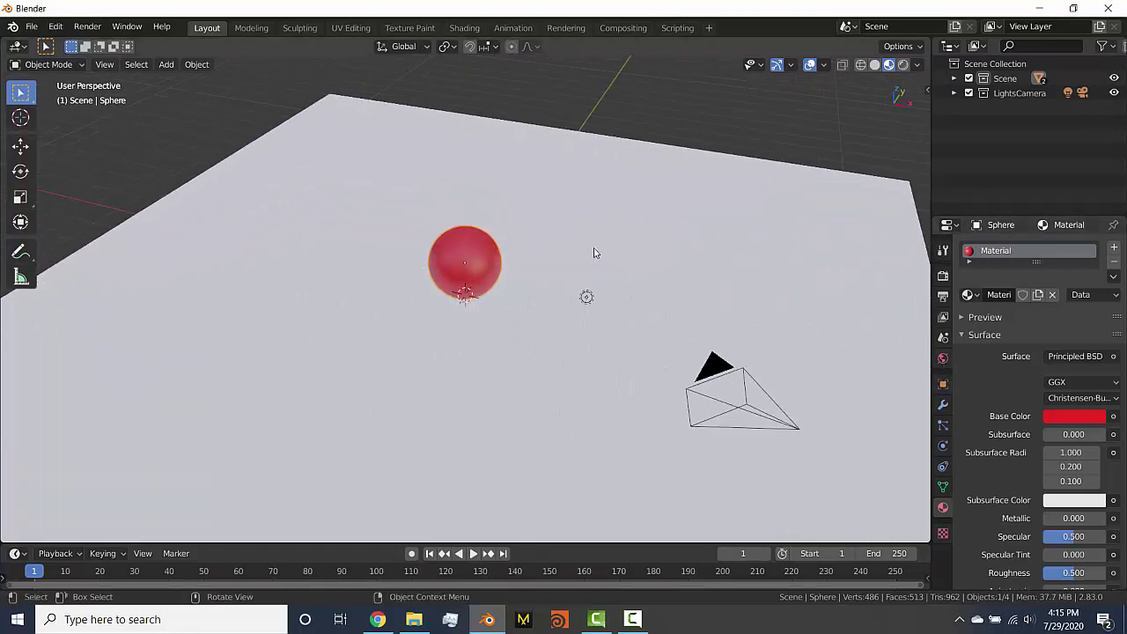
{"action": "middle_click_drag", "start_coordinate": [596, 249], "coordinate": [599, 197]}
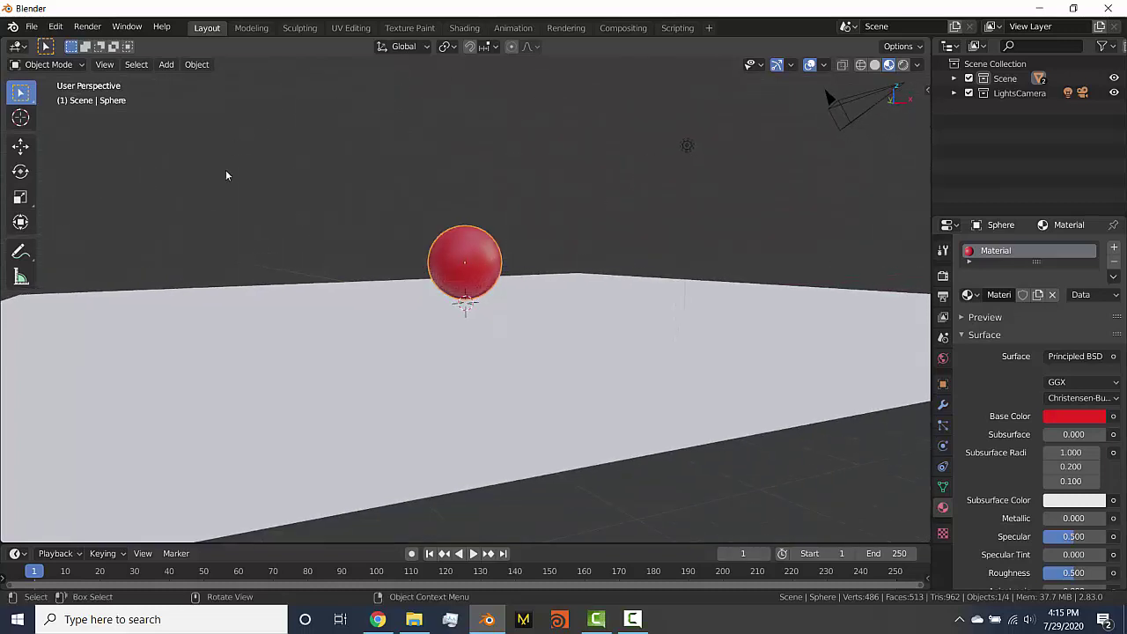
Remove the environment texture from the world background's color input
{"action": "left_click", "coordinate": [942, 358]}
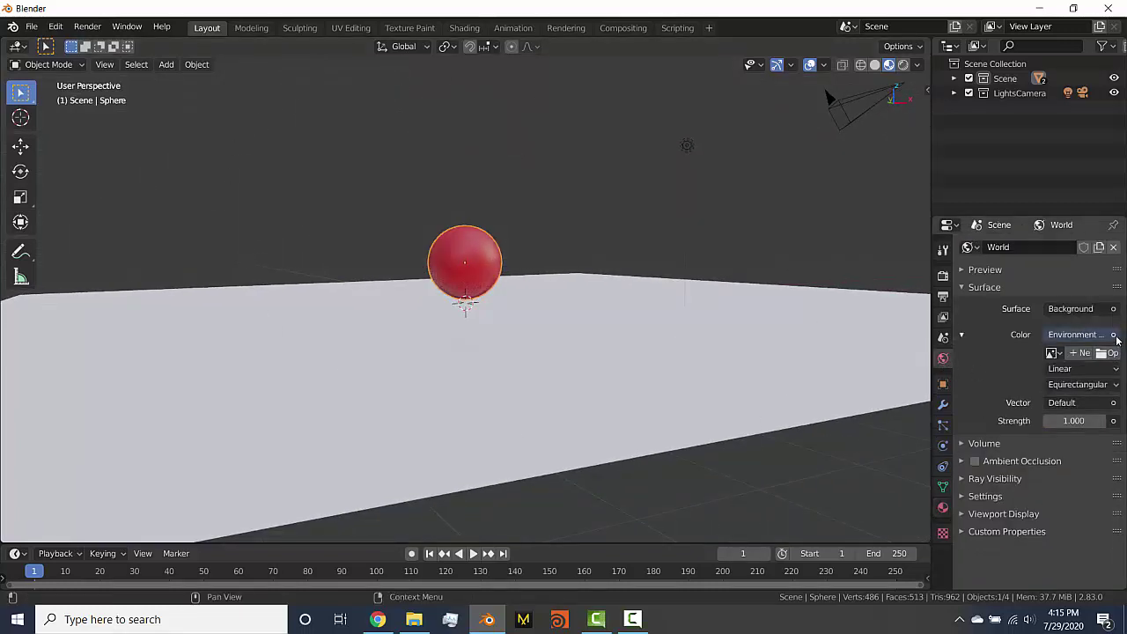
{"action": "left_click", "coordinate": [1081, 335]}
{"action": "left_click", "coordinate": [1083, 385]}
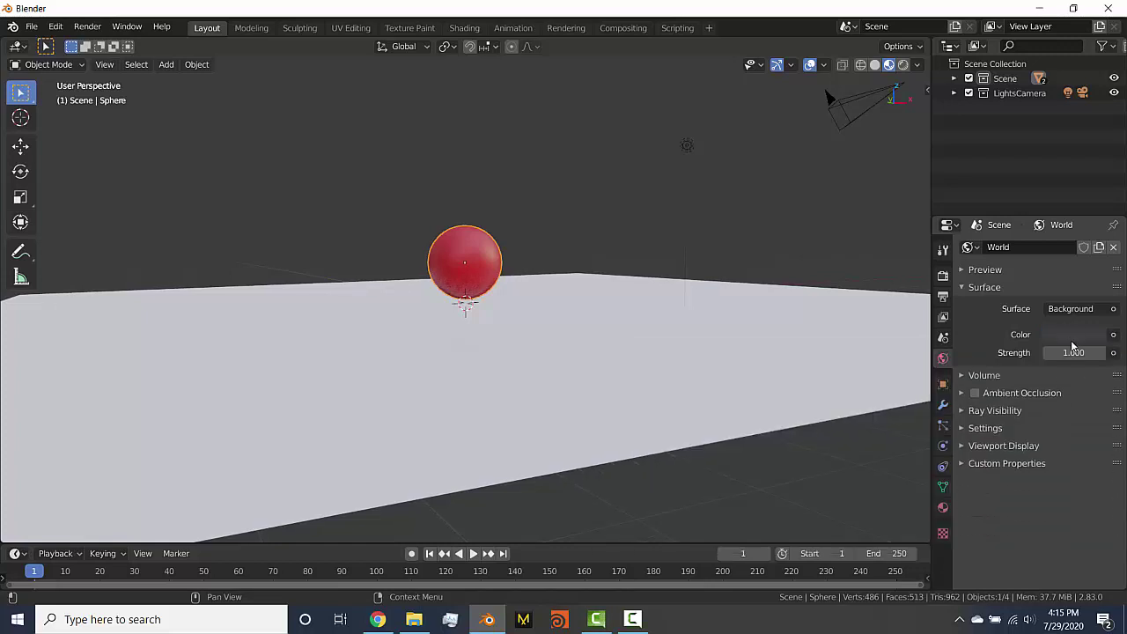
Set the world background color to a muted blue with hue 0.560, saturation 0.305 and value 0.600
{"action": "middle_click_drag", "start_coordinate": [768, 343], "coordinate": [749, 294]}
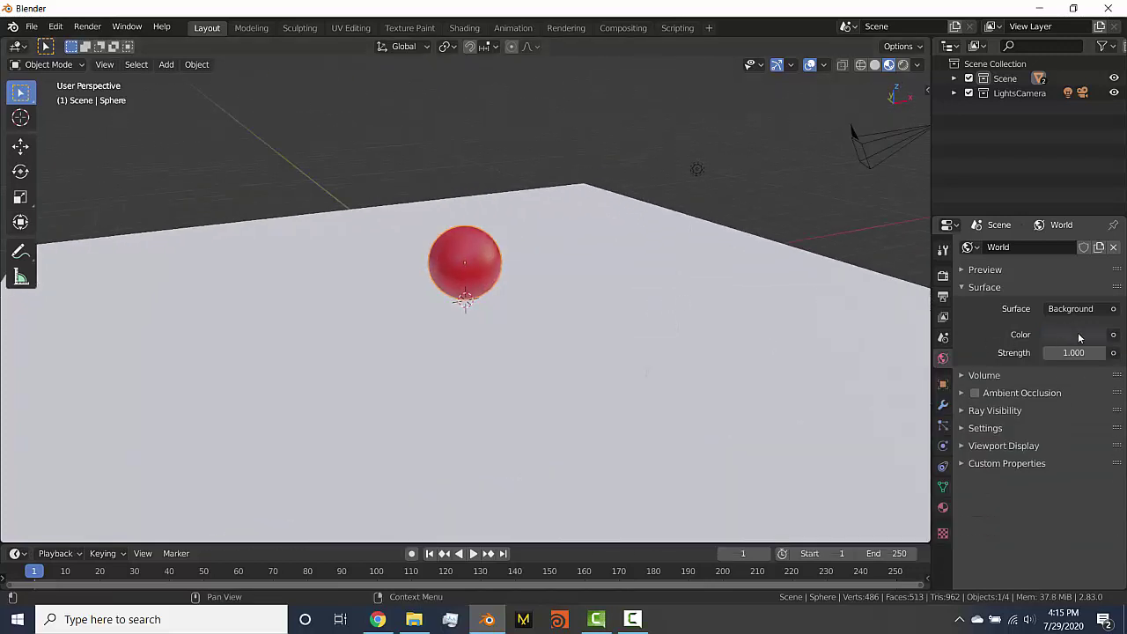
{"action": "left_click", "coordinate": [1079, 335]}
{"action": "left_click_drag", "start_coordinate": [1028, 177], "coordinate": [1035, 161]}
{"action": "scroll", "coordinate": [1035, 161], "scroll_direction": "up", "scroll_amount": 5}
{"action": "scroll", "coordinate": [1035, 166], "scroll_direction": "up", "scroll_amount": 3}
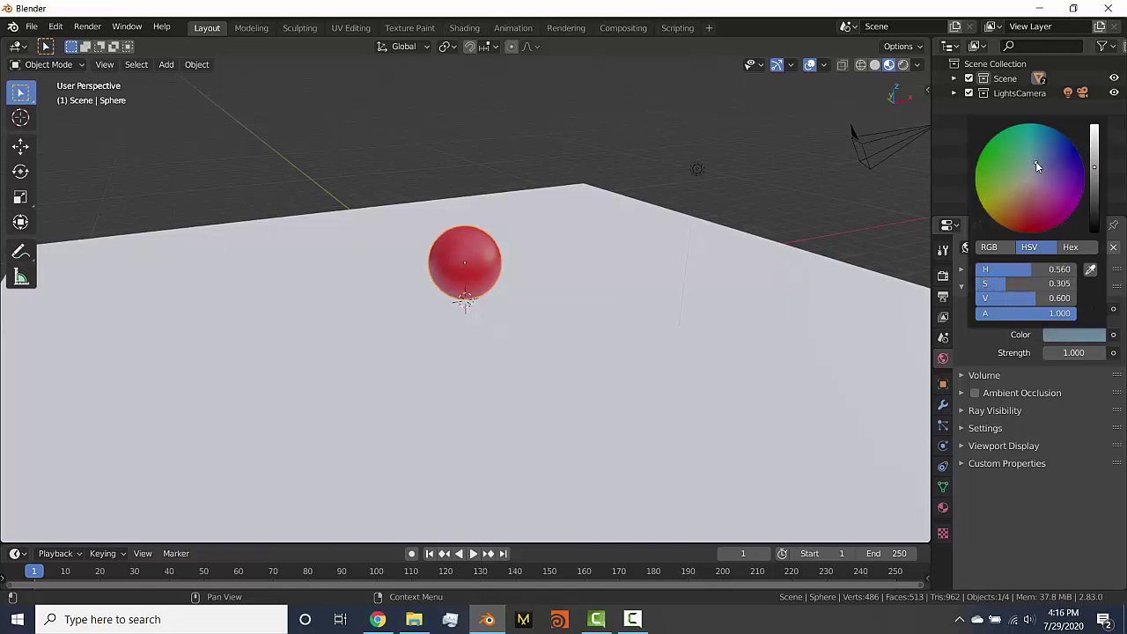
Switch the viewport to Rendered shading
{"action": "left_click", "coordinate": [902, 65]}
{"action": "middle_click_drag", "start_coordinate": [547, 289], "coordinate": [588, 295]}
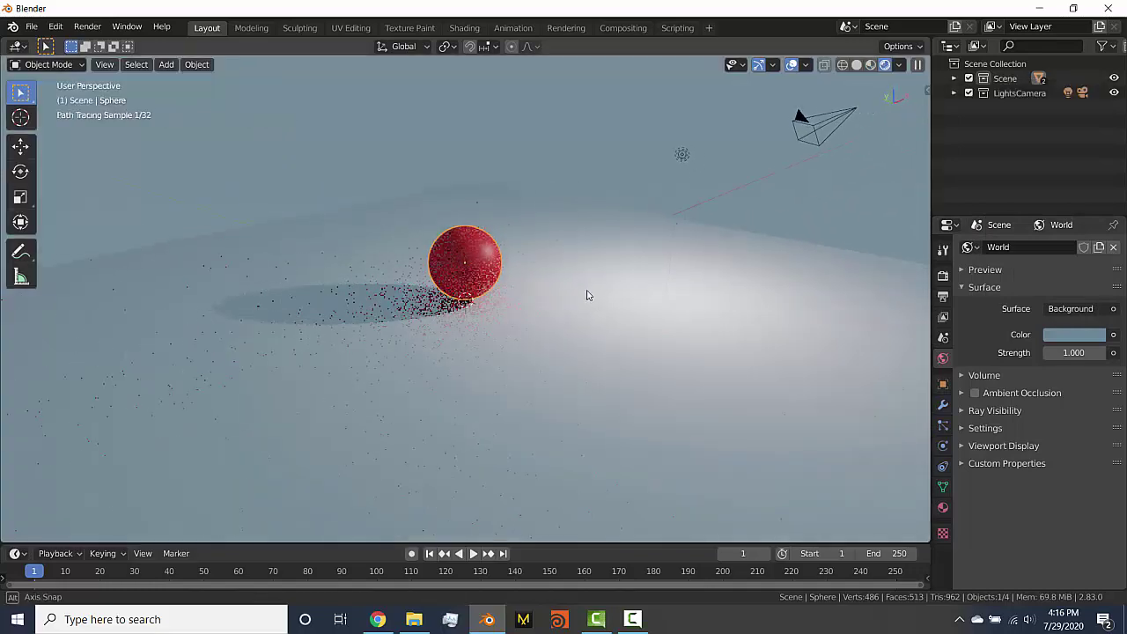
Select the light above the plane and change its type from Point to Sun
{"action": "left_click", "coordinate": [681, 156]}
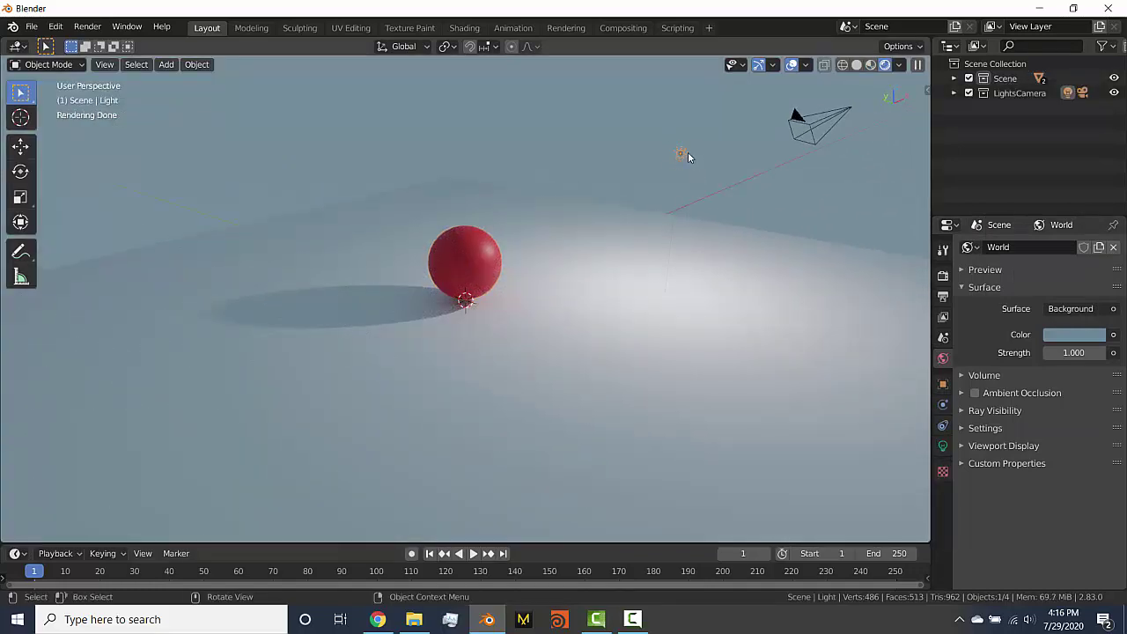
{"action": "mouse_move", "coordinate": [605, 249]}
{"action": "middle_mouse_down"}
{"action": "mouse_move", "coordinate": [635, 226]}
{"action": "mouse_move", "coordinate": [449, 208]}
{"action": "mouse_move", "coordinate": [548, 257]}
{"action": "mouse_move", "coordinate": [518, 260]}
{"action": "middle_mouse_up"}
{"action": "middle_click_drag", "start_coordinate": [590, 220], "coordinate": [616, 229]}
{"action": "scroll", "coordinate": [617, 232], "scroll_direction": "up", "scroll_amount": 4}
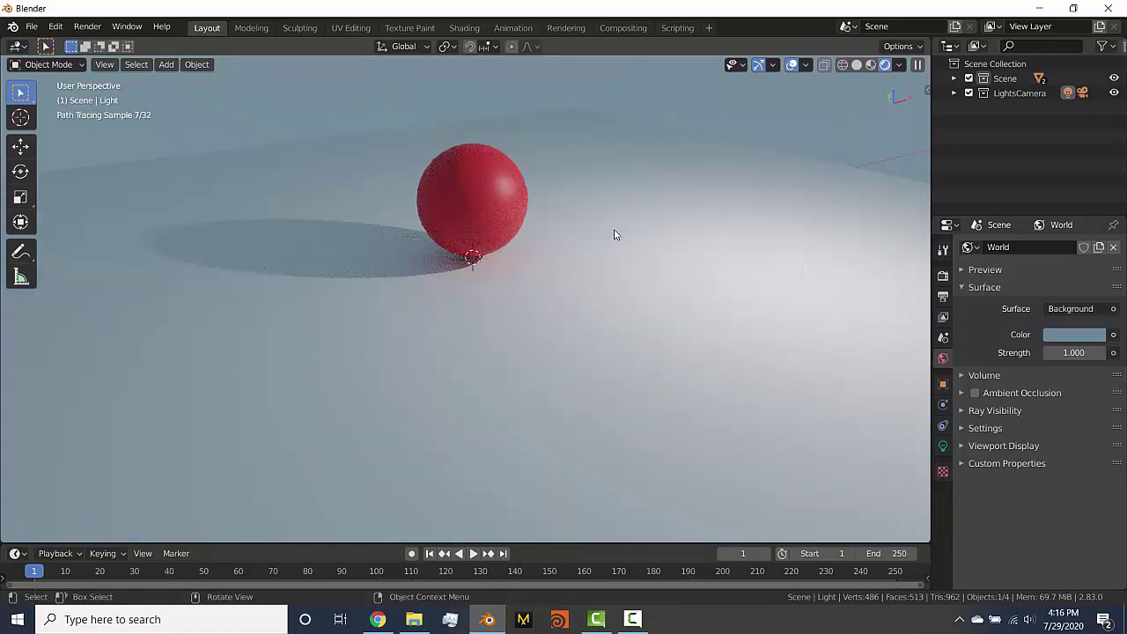
{"action": "scroll", "coordinate": [612, 239], "scroll_direction": "down", "scroll_amount": 2}
{"action": "scroll", "coordinate": [668, 251], "scroll_direction": "down", "scroll_amount": 1}
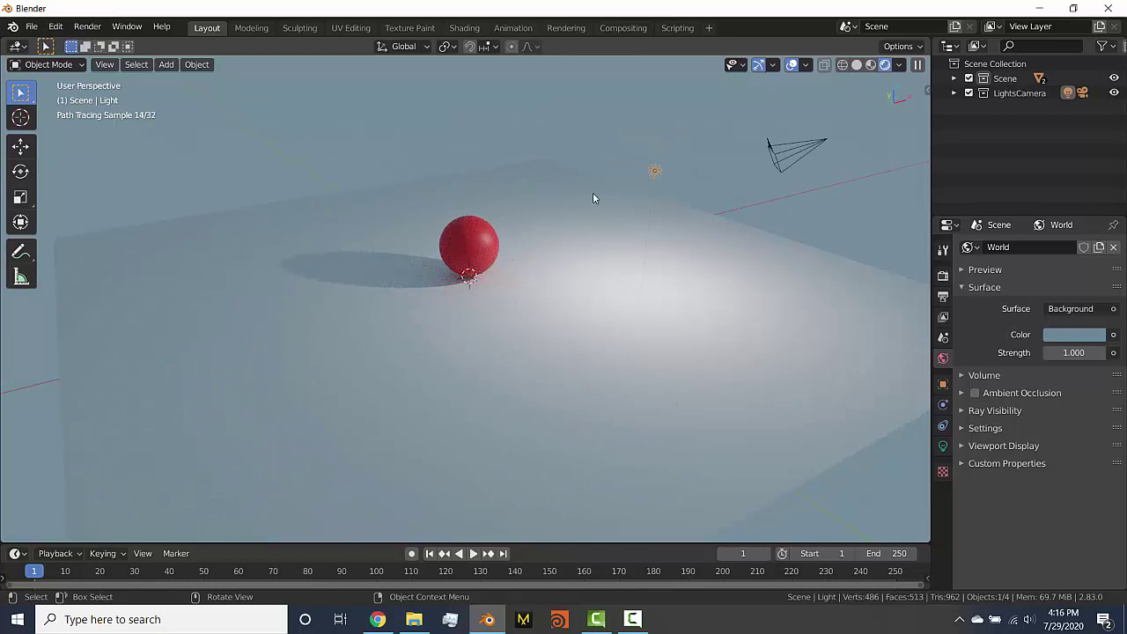
{"action": "mouse_move", "coordinate": [668, 184]}
{"action": "middle_mouse_down"}
{"action": "mouse_move", "coordinate": [661, 229]}
{"action": "mouse_move", "coordinate": [670, 203]}
{"action": "middle_mouse_up"}
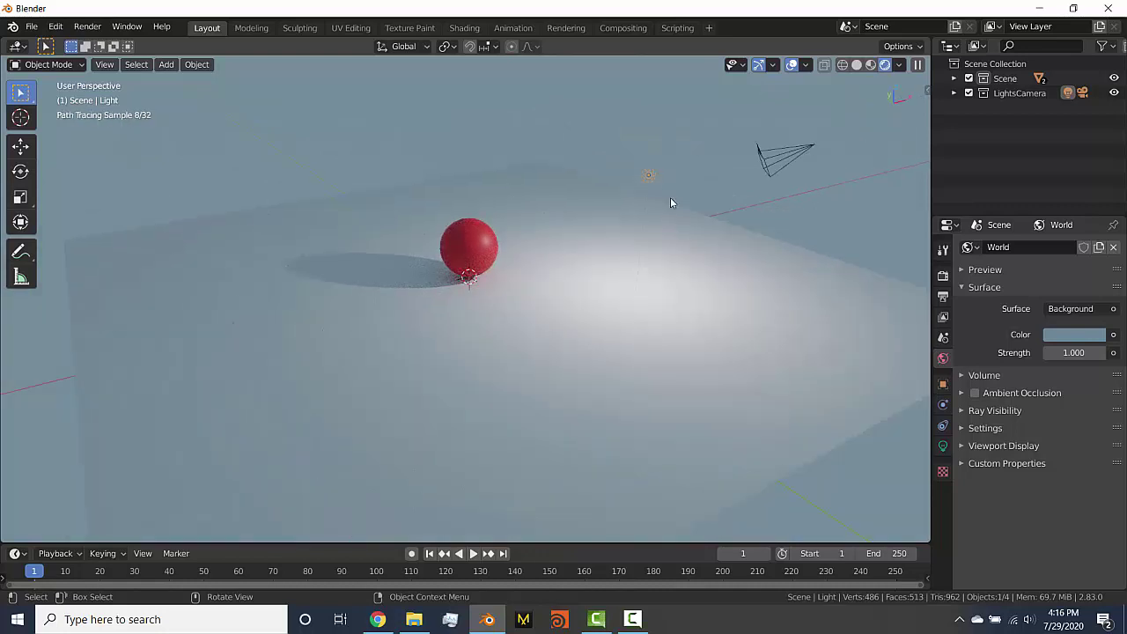
{"action": "left_click", "coordinate": [943, 446]}
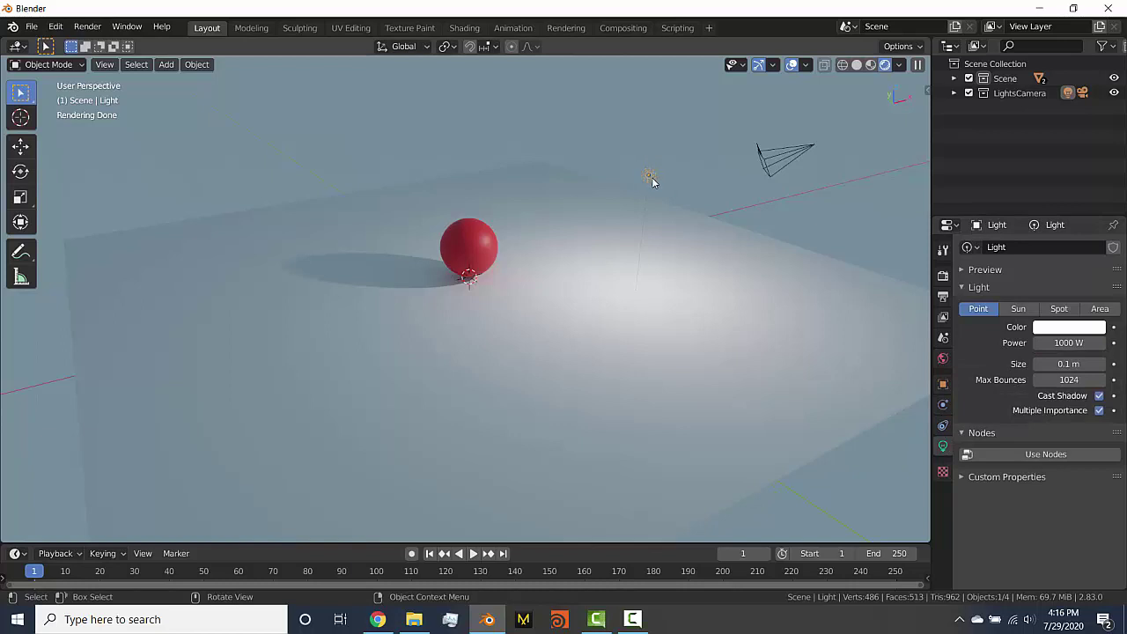
{"action": "left_click", "coordinate": [943, 425]}
{"action": "left_click", "coordinate": [944, 447]}
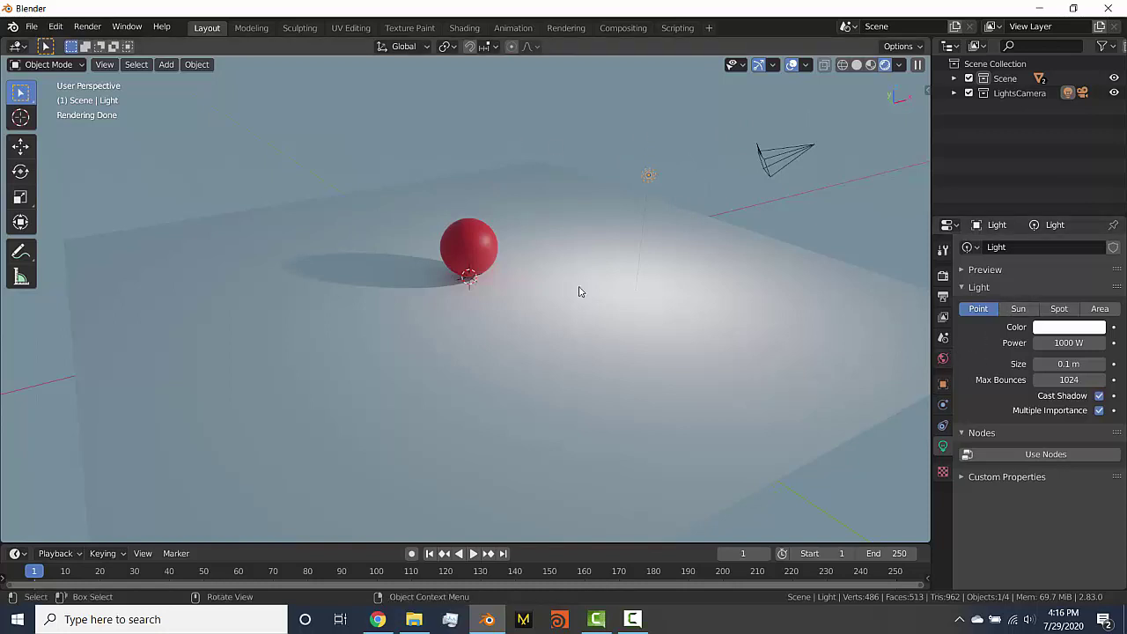
{"action": "left_click", "coordinate": [1018, 309]}
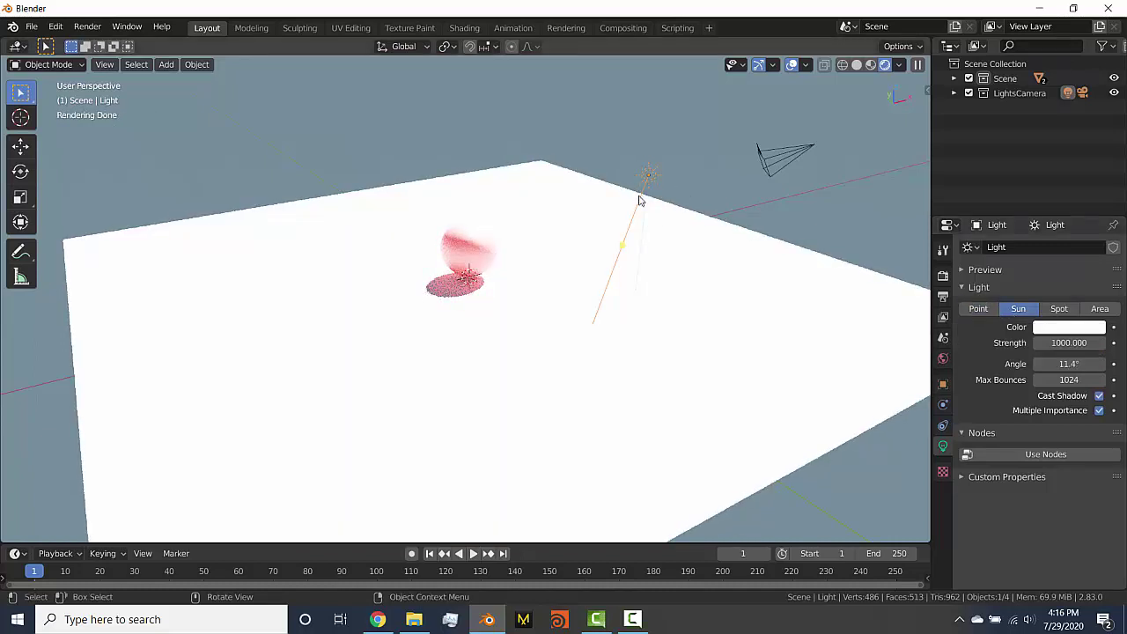
Set the sun light's strength to 1
{"action": "left_click", "coordinate": [1065, 342]}
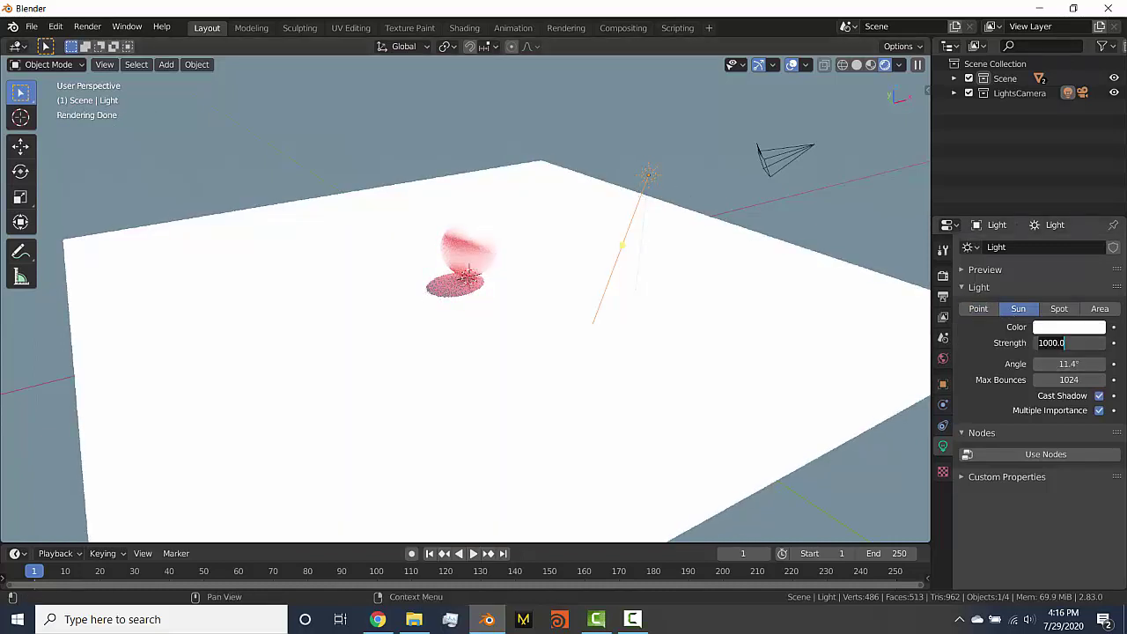
{"action": "type", "text": "1"}
{"action": "key", "text": "Return"}
Set the sun light's strength to 4
{"action": "left_click", "coordinate": [1065, 342]}
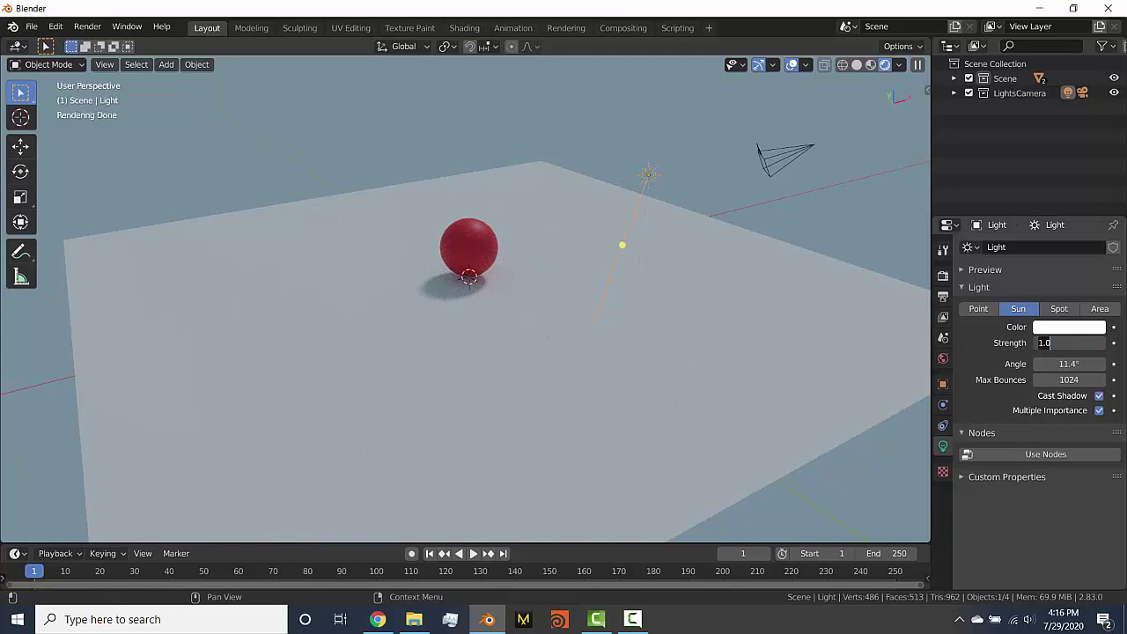
{"action": "type", "text": "4"}
{"action": "key", "text": "Return"}
Duplicate the red sphere and place the copy next to the original along the global X axis
{"action": "middle_click_drag", "start_coordinate": [587, 249], "coordinate": [534, 319]}
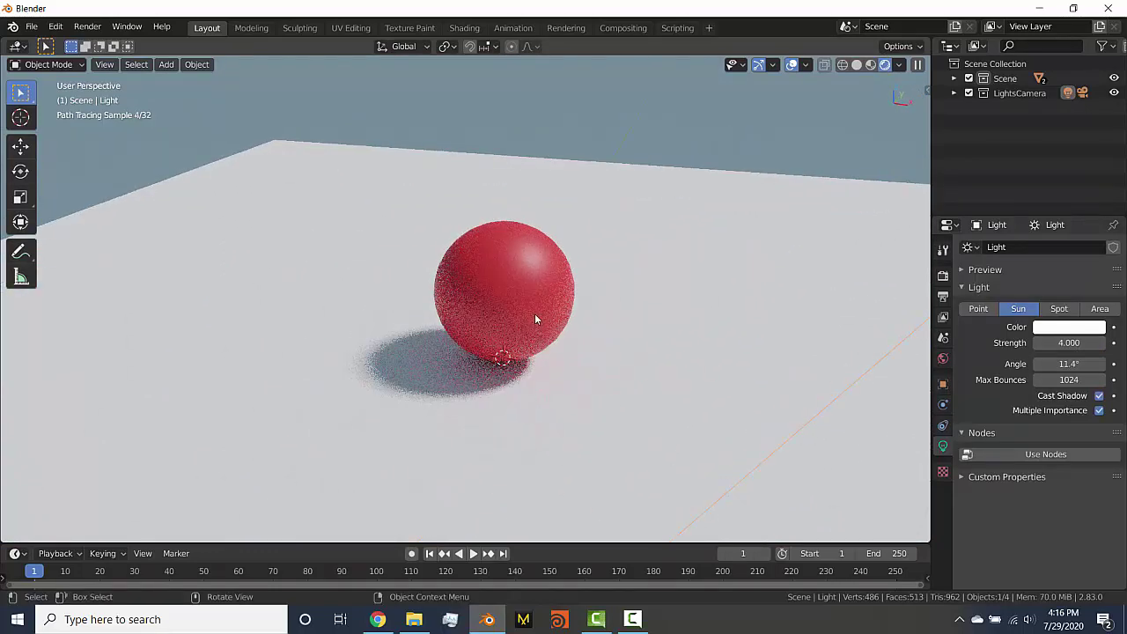
{"action": "left_click", "coordinate": [534, 313]}
{"action": "scroll", "coordinate": [607, 325], "scroll_direction": "down", "scroll_amount": 1}
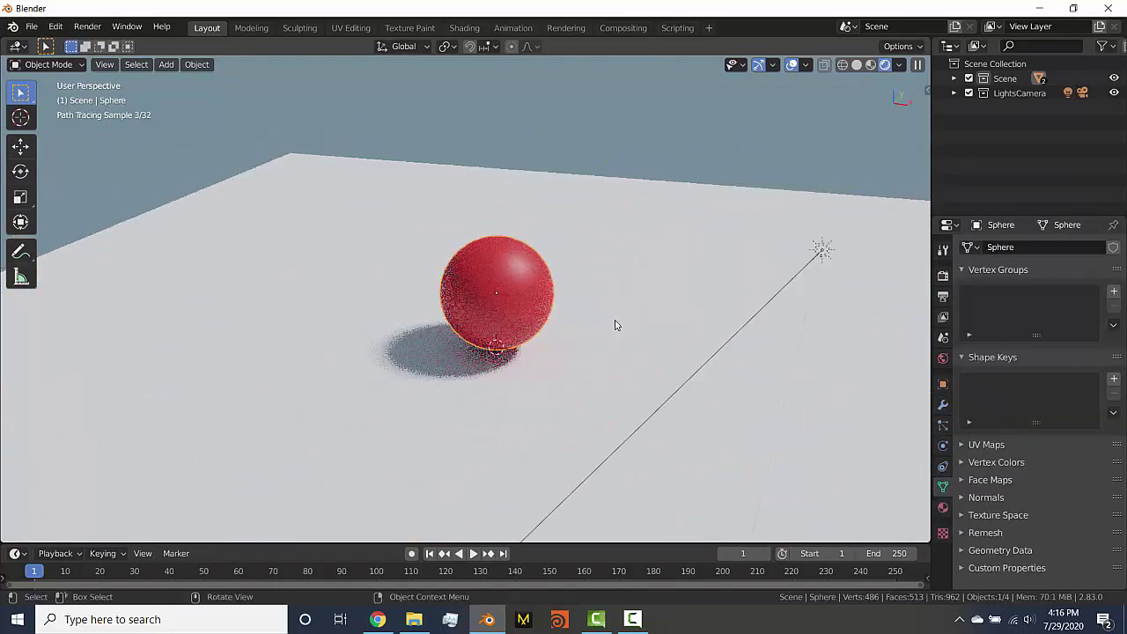
{"action": "scroll", "coordinate": [617, 325], "scroll_direction": "down", "scroll_amount": 2}
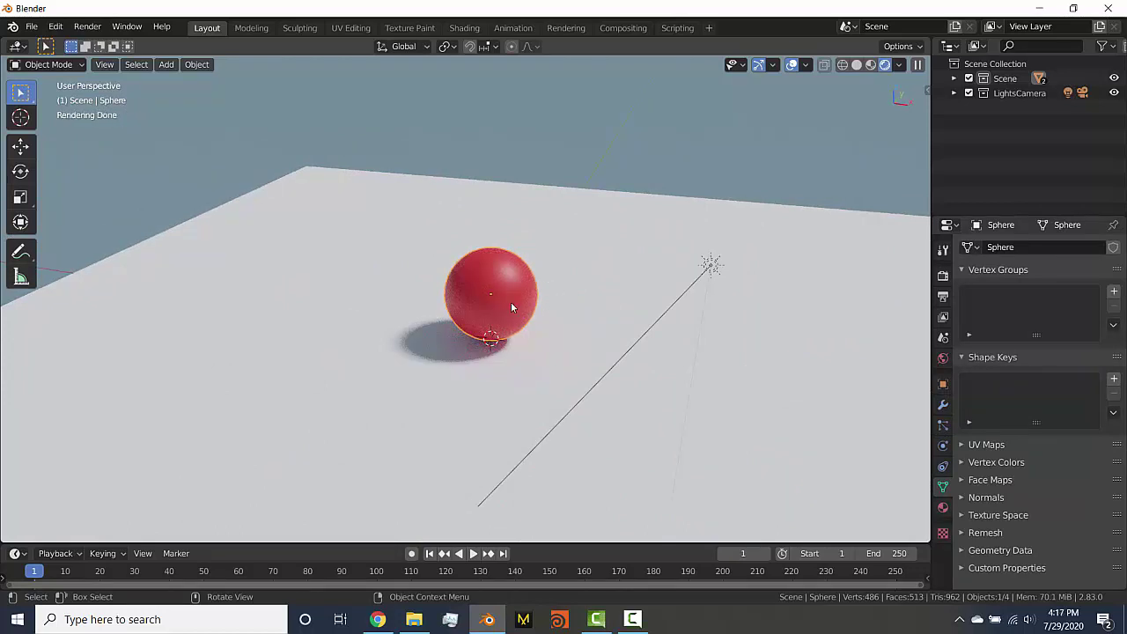
{"action": "middle_click_drag", "start_coordinate": [512, 308], "coordinate": [533, 313]}
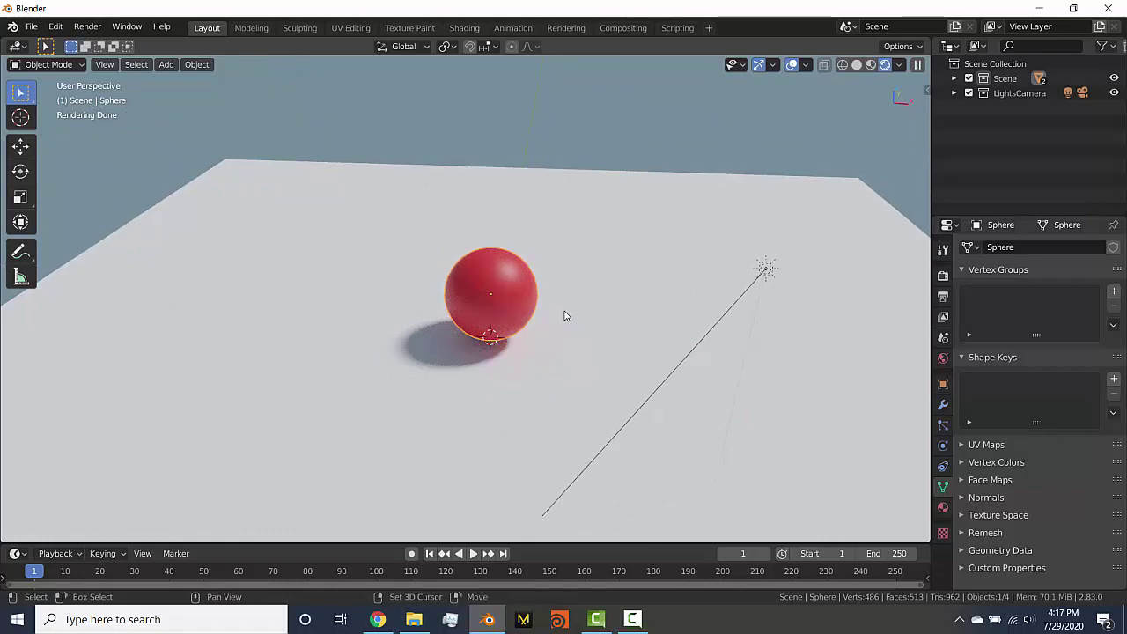
{"action": "key", "text": "shift+d"}
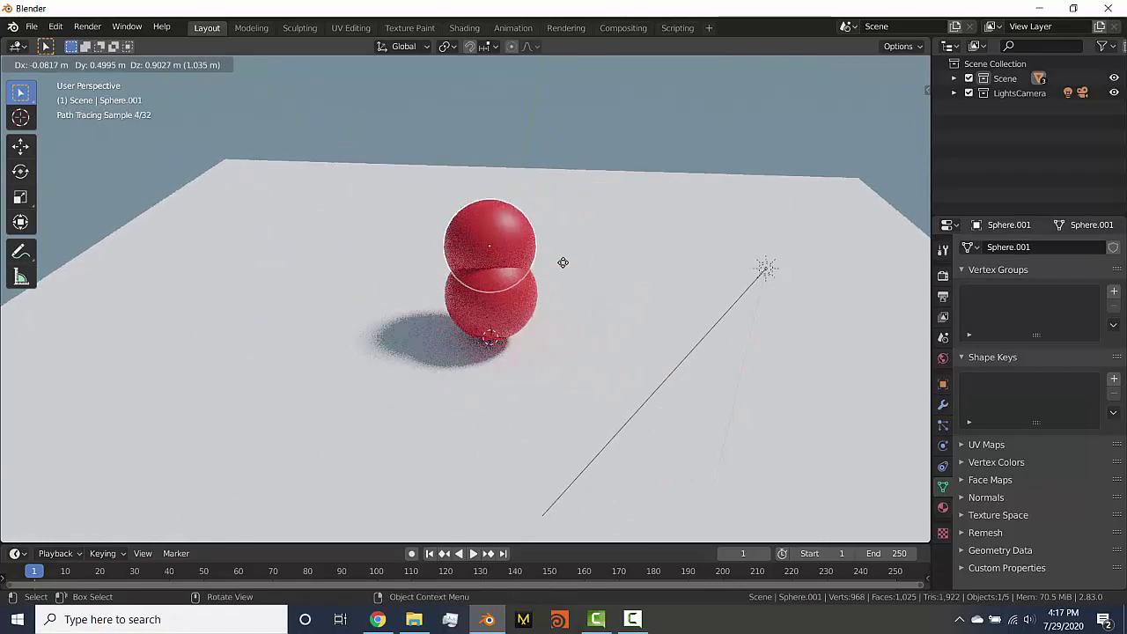
{"action": "key", "text": "x"}
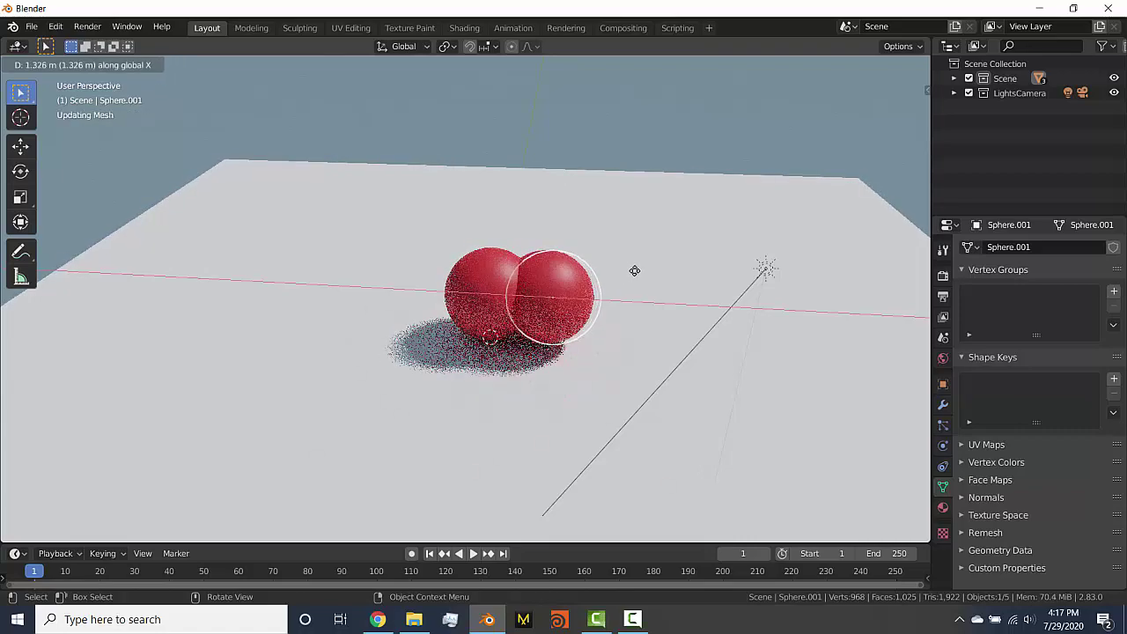
{"action": "left_click", "coordinate": [683, 281]}
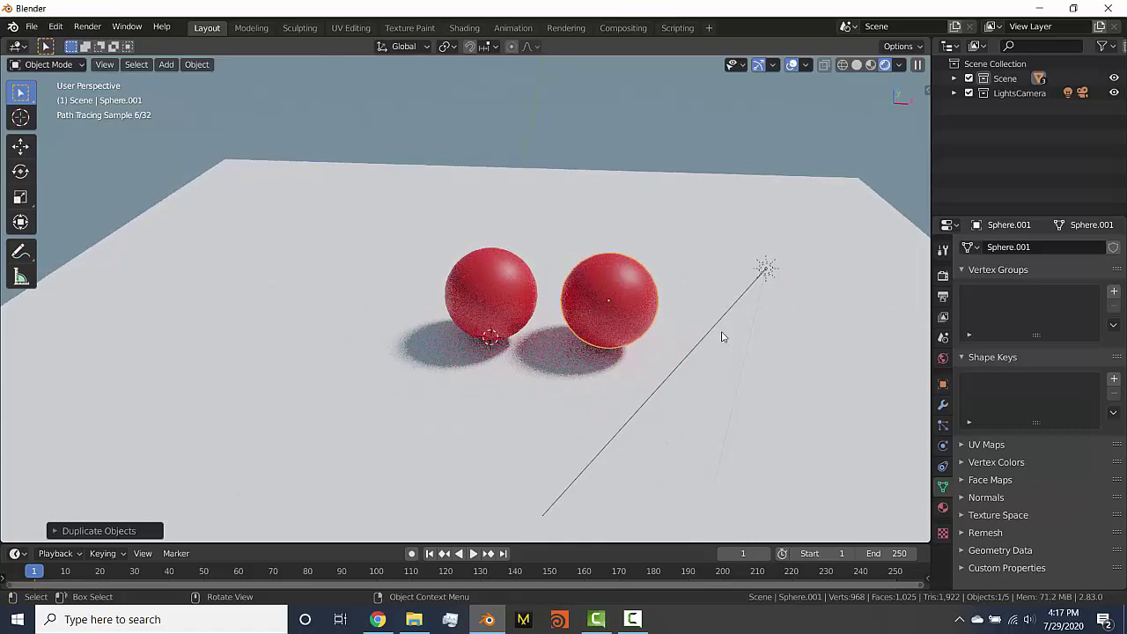
Select the sun light and rotate it about -470° around the global Z axis
{"action": "middle_click_drag", "start_coordinate": [729, 402], "coordinate": [660, 382]}
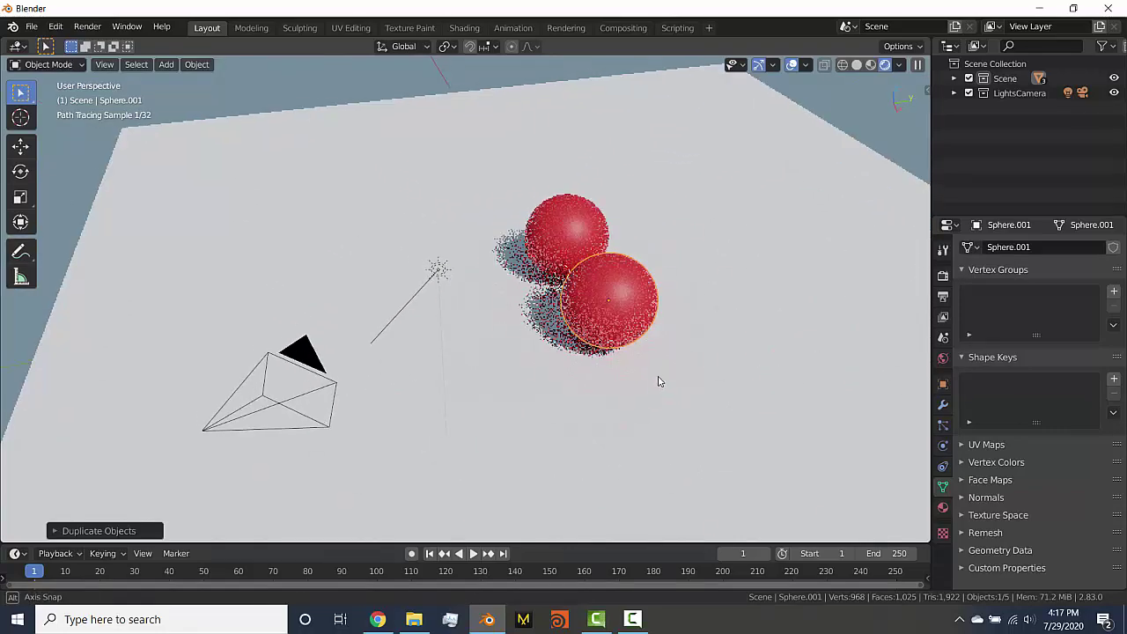
{"action": "left_click", "coordinate": [441, 271]}
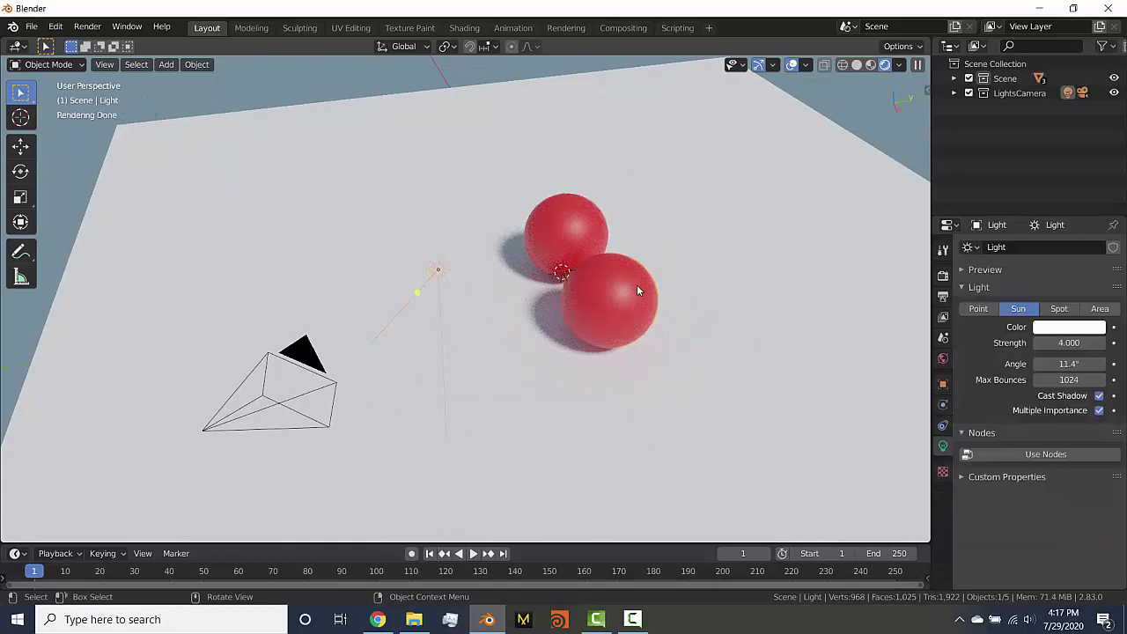
{"action": "key", "text": "r"}
{"action": "key", "text": "z"}
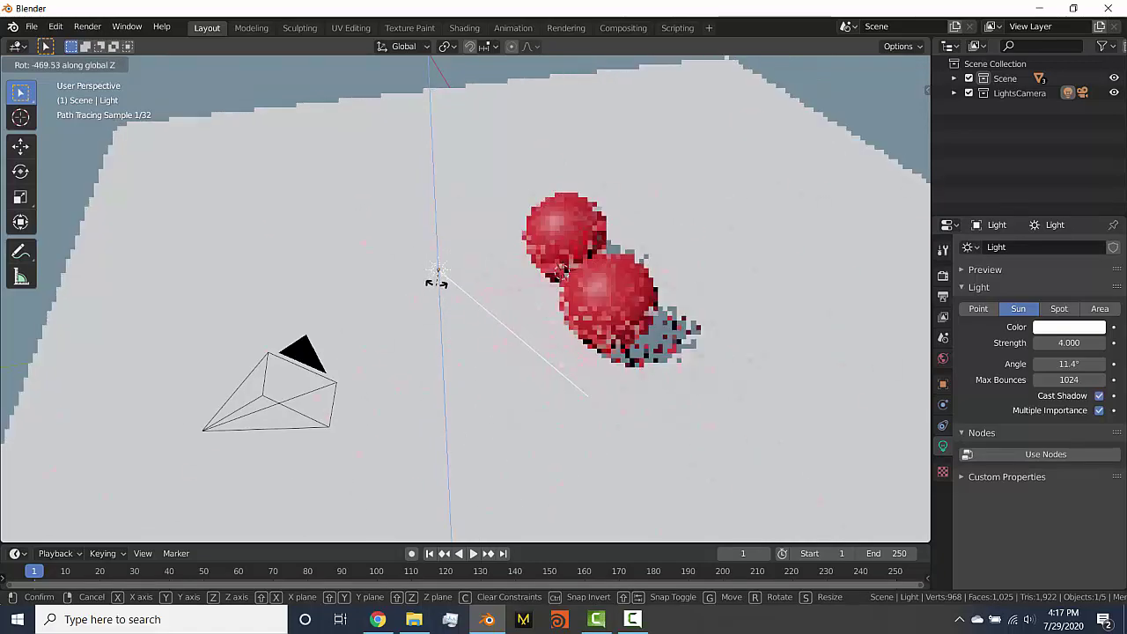
{"action": "left_click", "coordinate": [435, 281]}
Select the duplicated sphere, widen its material properties area and shift the material's base color to a more saturated red
{"action": "middle_click_drag", "start_coordinate": [576, 292], "coordinate": [475, 287]}
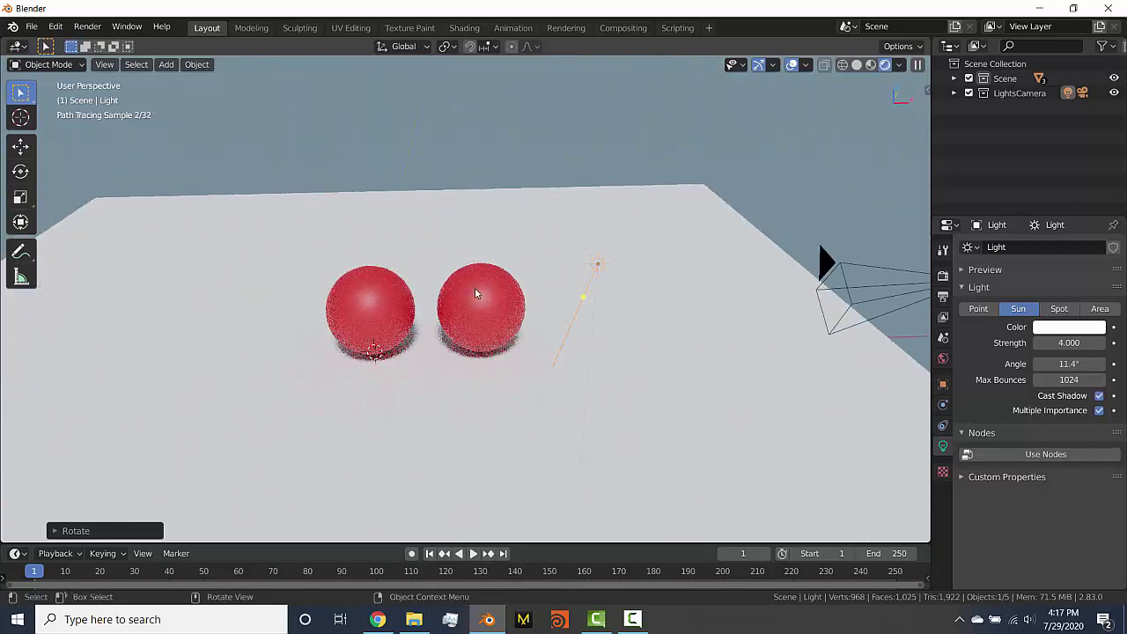
{"action": "left_click", "coordinate": [480, 296]}
{"action": "left_click", "coordinate": [942, 507]}
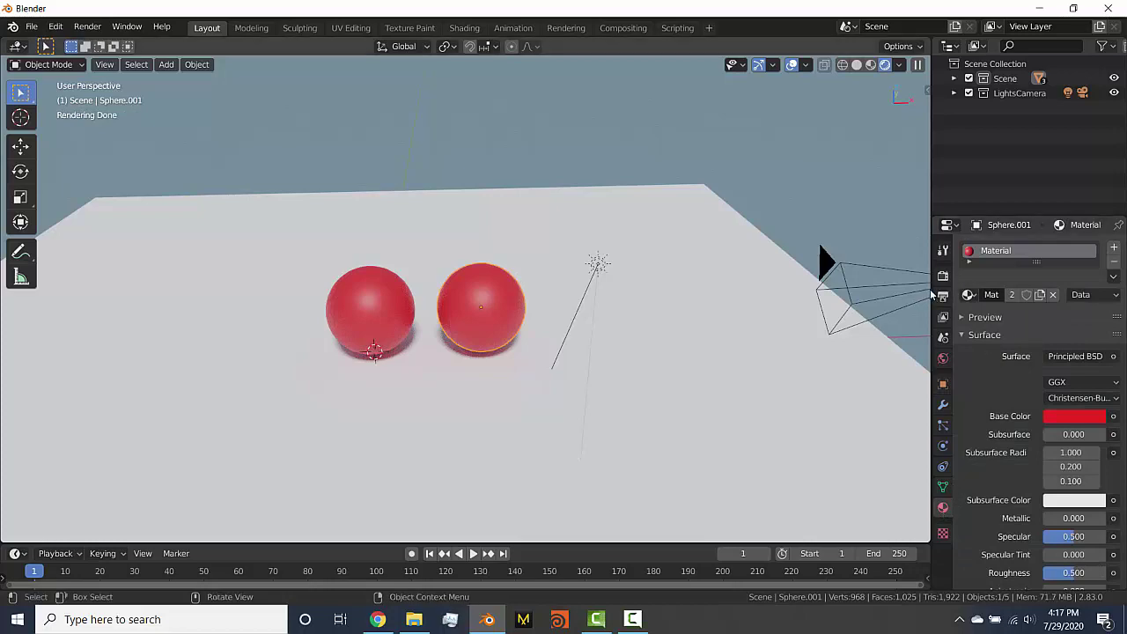
{"action": "left_click_drag", "start_coordinate": [931, 294], "coordinate": [812, 294]}
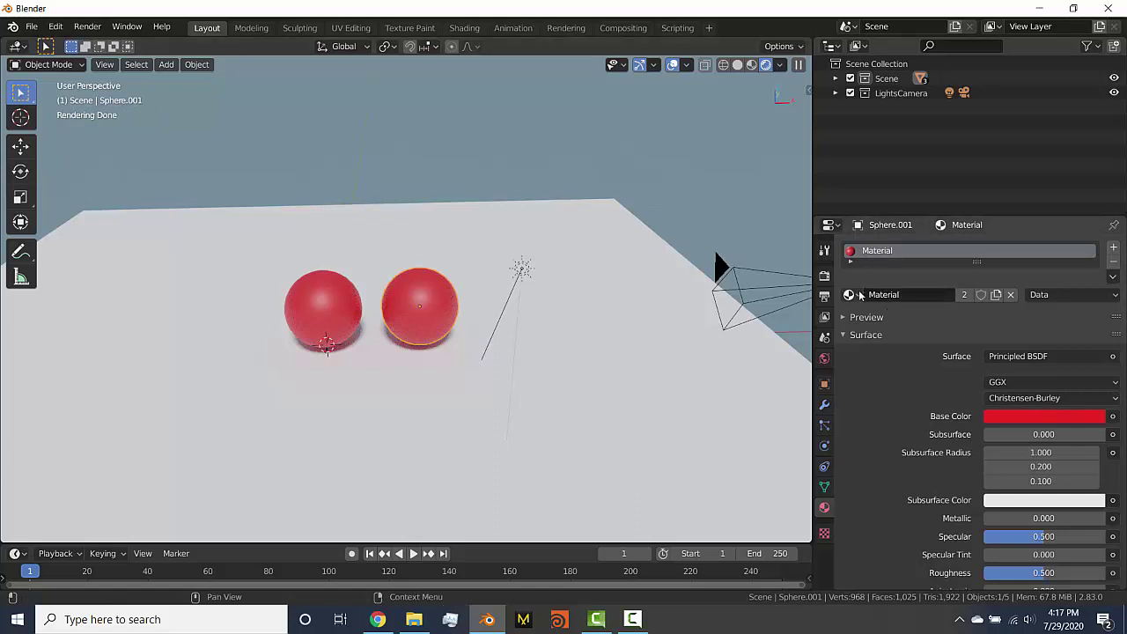
{"action": "left_click", "coordinate": [1033, 417]}
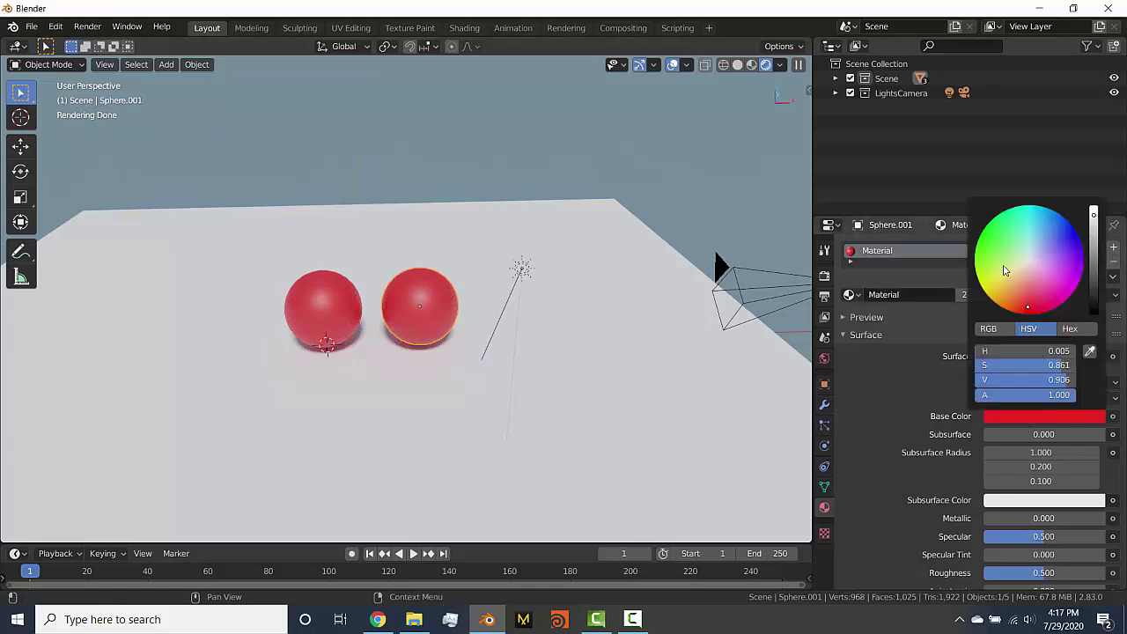
{"action": "left_click_drag", "start_coordinate": [1004, 270], "coordinate": [1036, 306]}
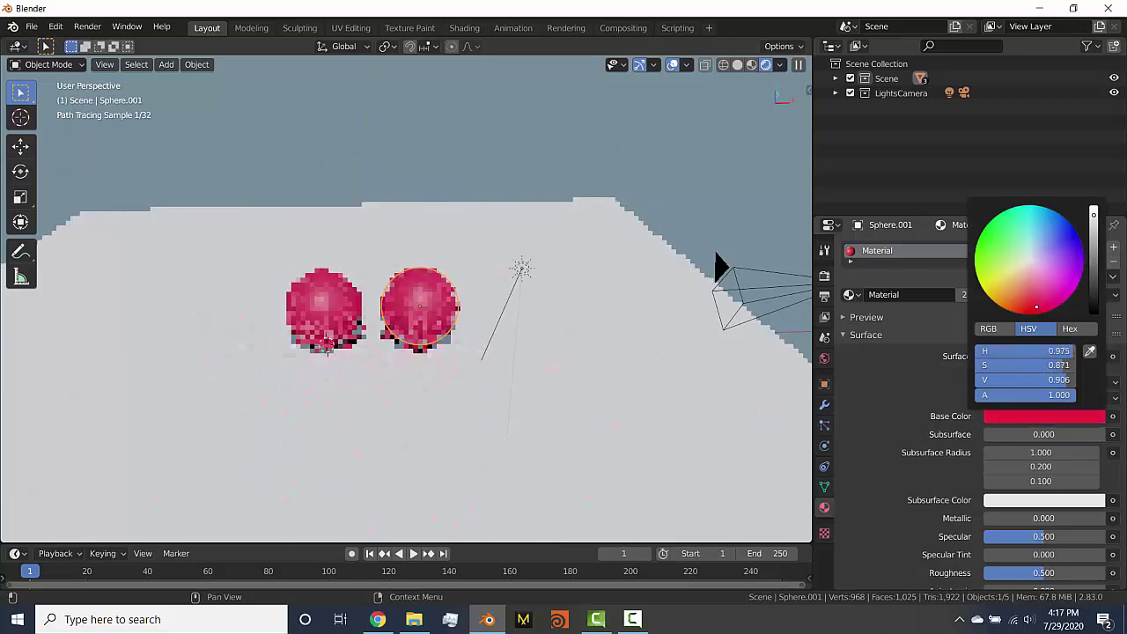
Rename the material shared by both spheres to Red
{"action": "left_click", "coordinate": [893, 298]}
{"action": "type", "text": "Red"}
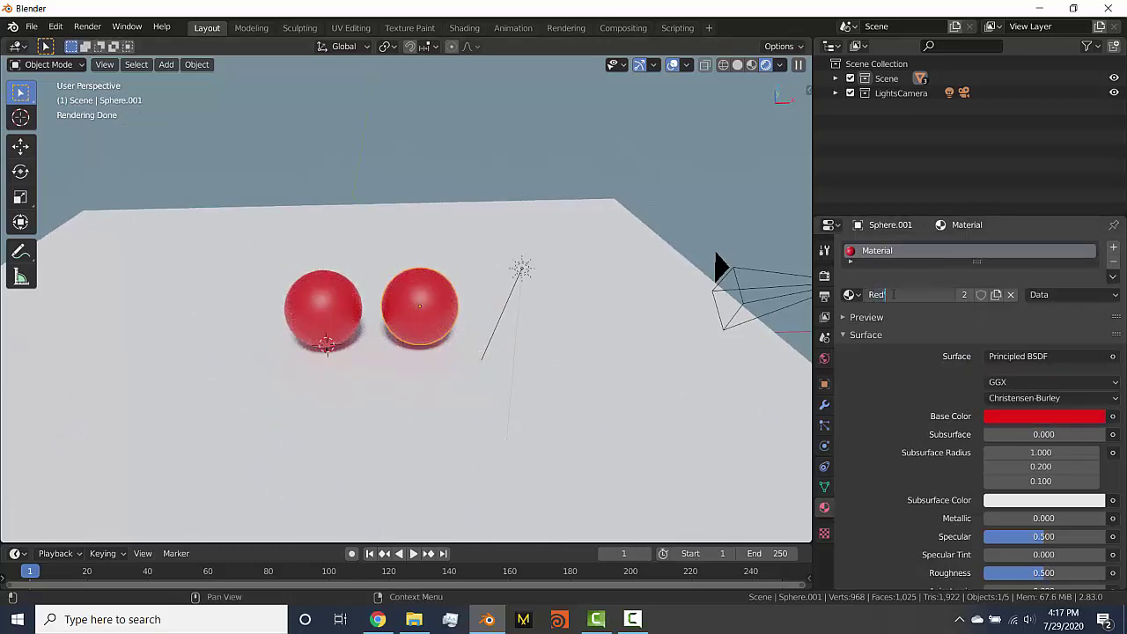
{"action": "key", "text": "Return"}
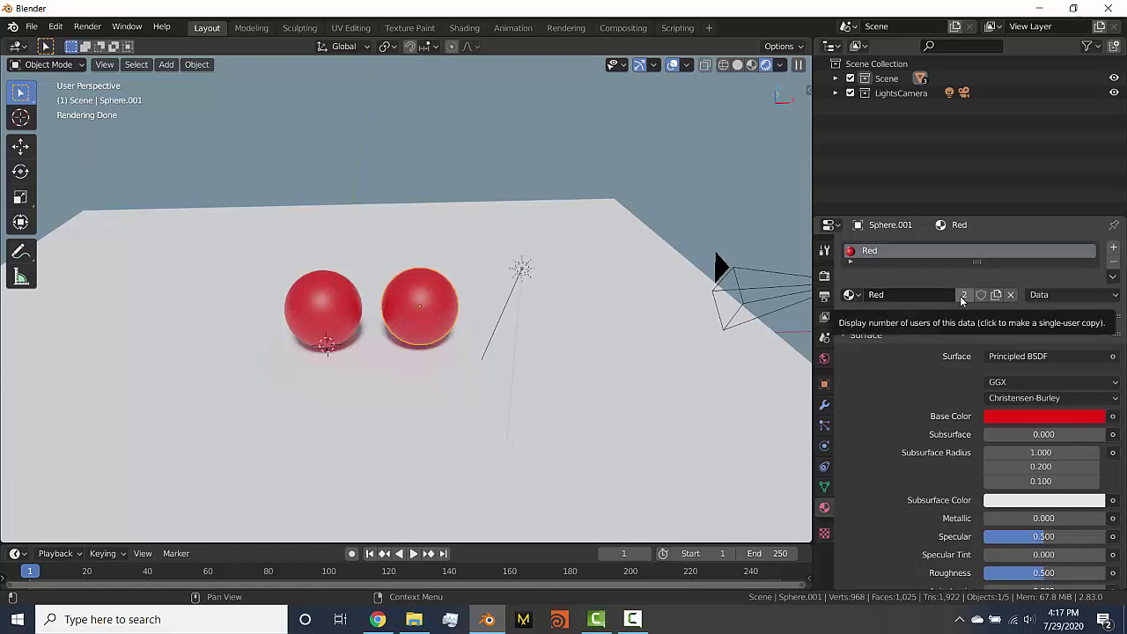
Make the duplicated sphere's material a single-user copy and rename it Metal
{"action": "left_click", "coordinate": [963, 296]}
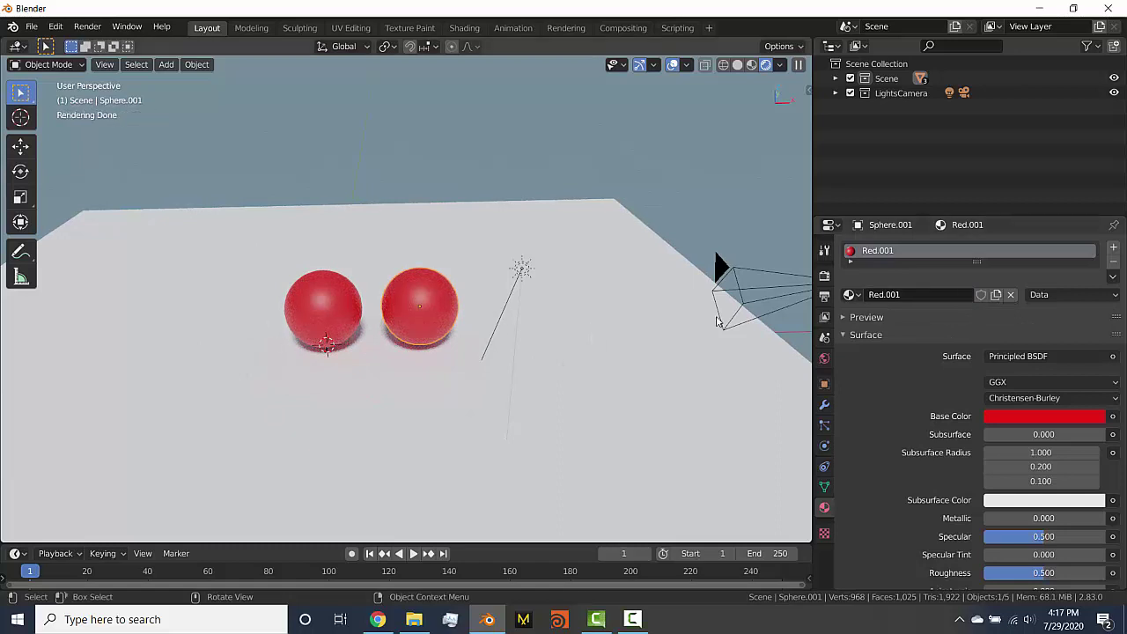
{"action": "left_click", "coordinate": [310, 308]}
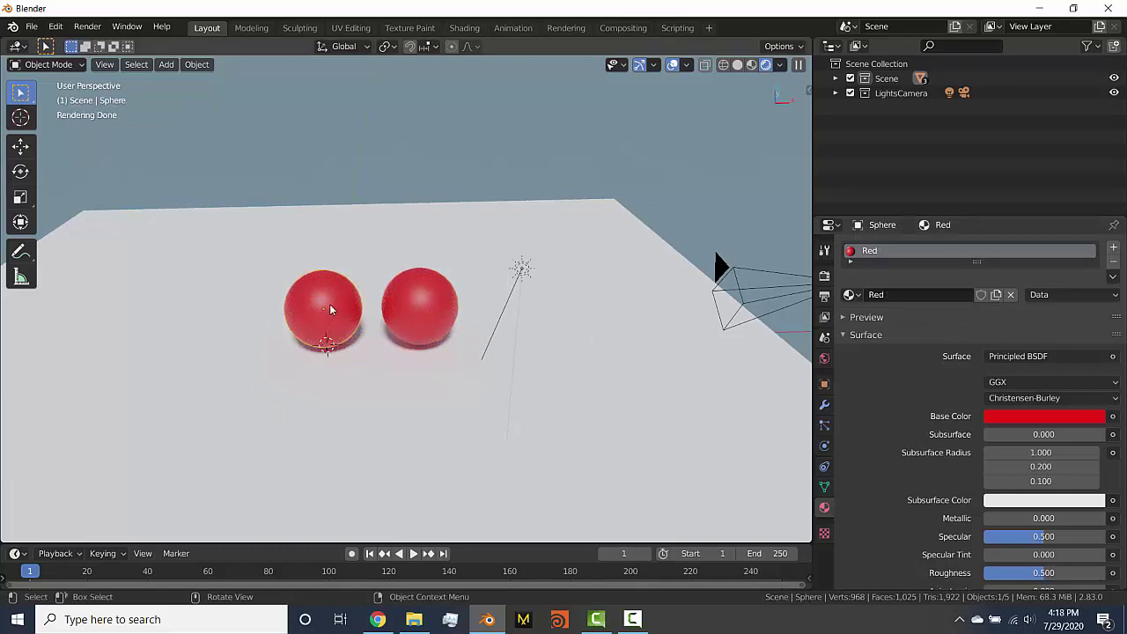
{"action": "left_click", "coordinate": [414, 296]}
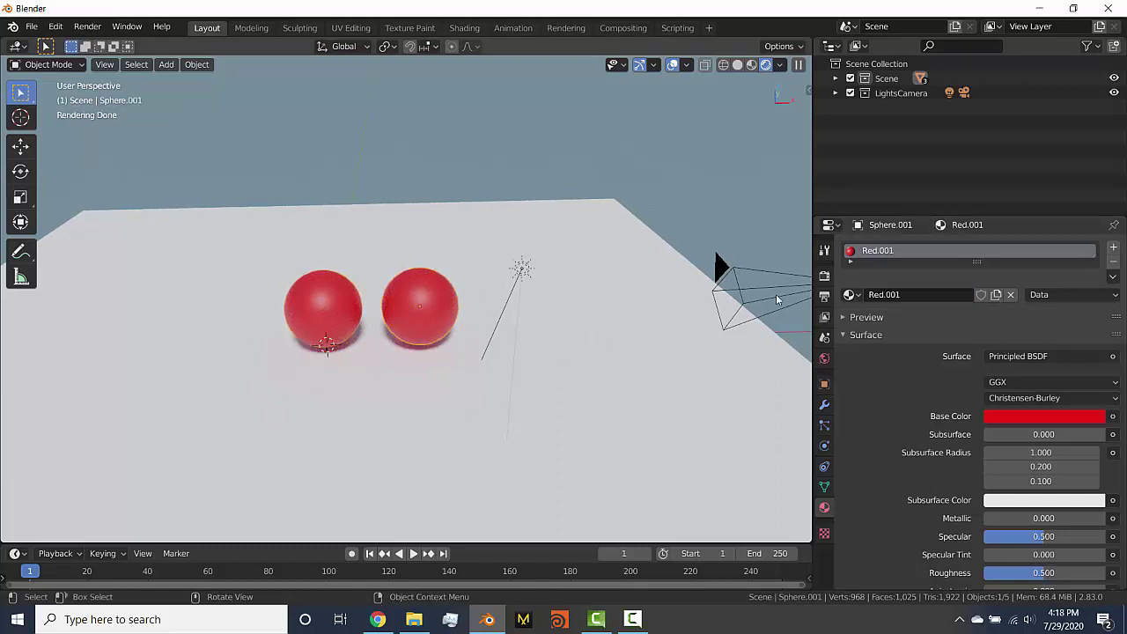
{"action": "double_click", "coordinate": [915, 295]}
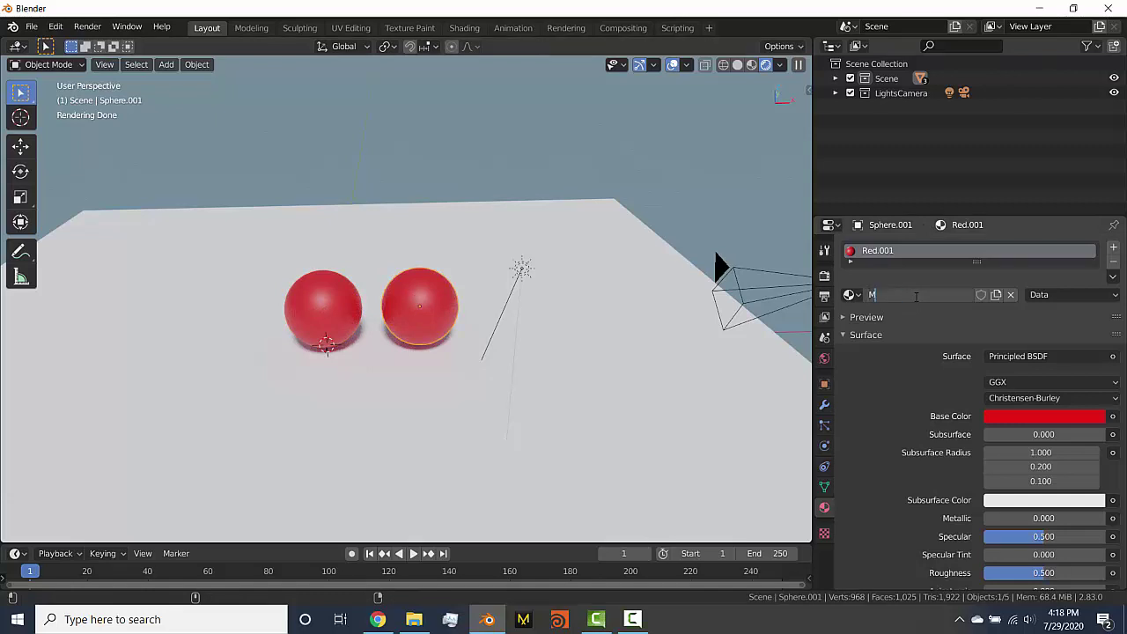
{"action": "type", "text": "Metal"}
{"action": "key", "text": "Return"}
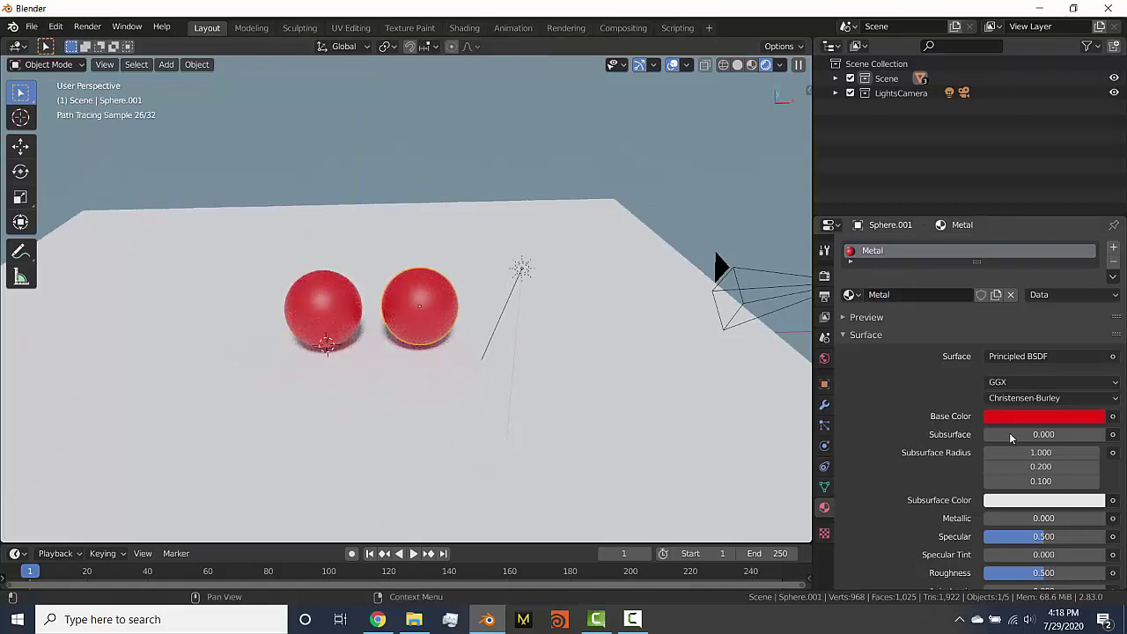
Give the Metal material a near-white base color and set its Metallic value to 1
{"action": "left_click", "coordinate": [1010, 421]}
{"action": "left_click_drag", "start_coordinate": [1022, 270], "coordinate": [1029, 261]}
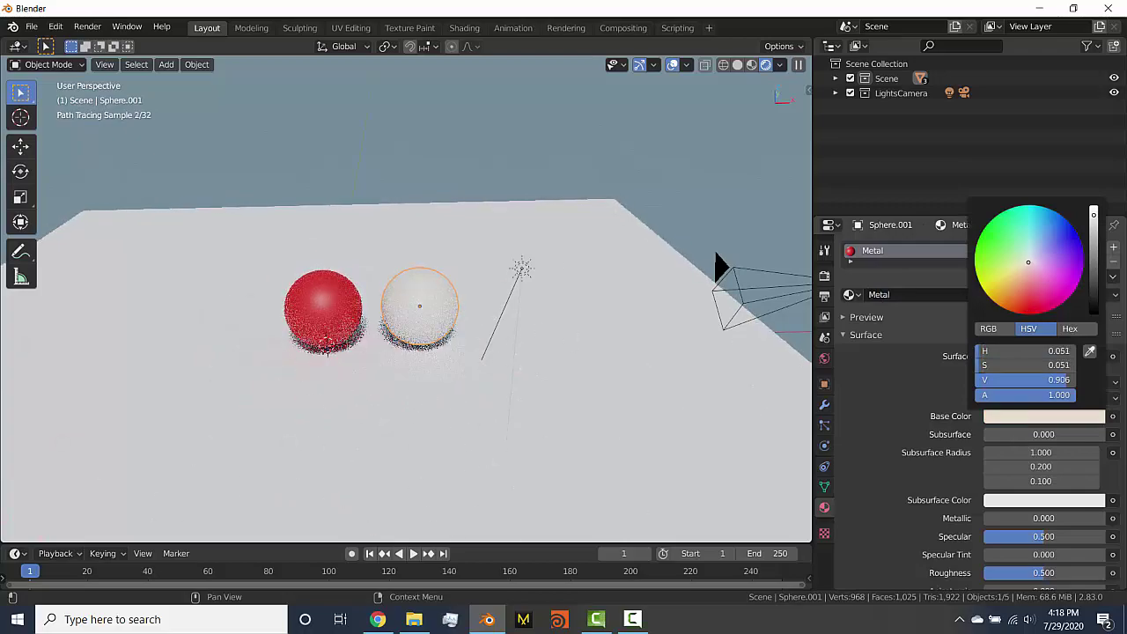
{"action": "left_click_drag", "start_coordinate": [993, 520], "coordinate": [1100, 519]}
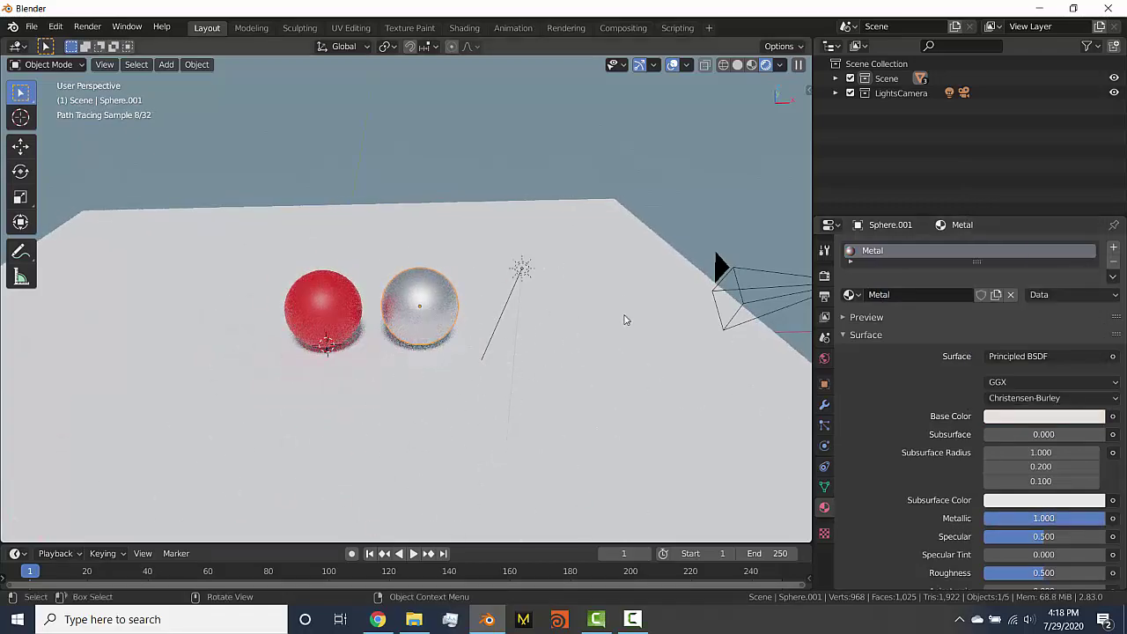
Set the Metal material's roughness to 0 and inspect the reflections on the sphere up close
{"action": "scroll", "coordinate": [482, 315], "scroll_direction": "up", "scroll_amount": 5}
{"action": "middle_click_drag", "start_coordinate": [490, 314], "coordinate": [532, 307]}
{"action": "scroll", "coordinate": [922, 441], "scroll_direction": "down", "scroll_amount": 2}
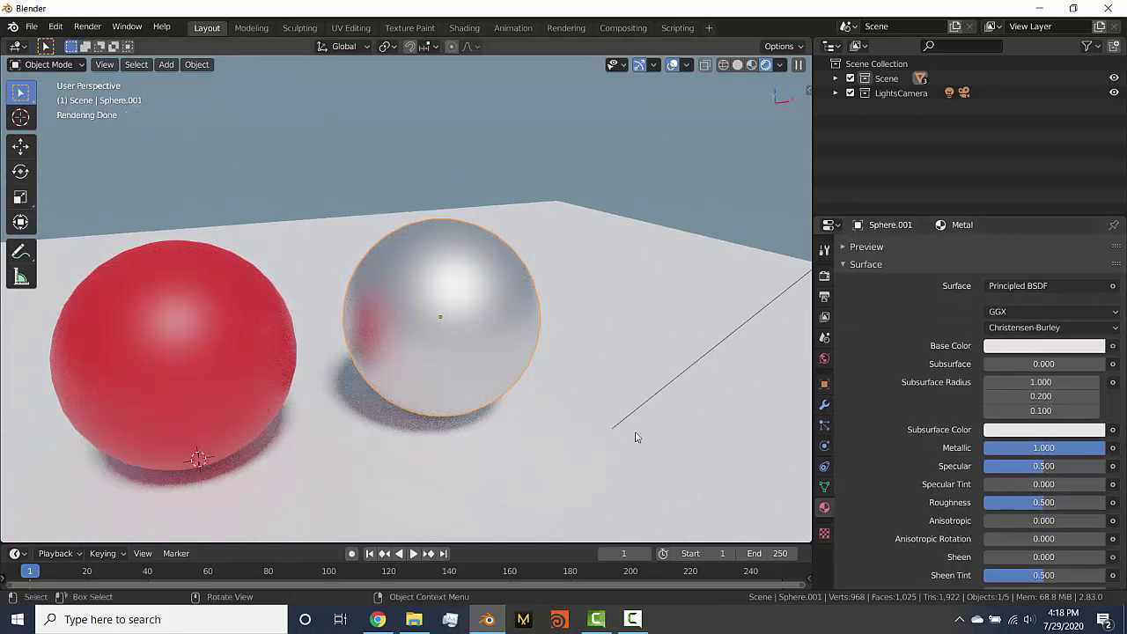
{"action": "mouse_move", "coordinate": [1034, 503]}
{"action": "left_mouse_down"}
{"action": "mouse_move", "coordinate": [1104, 503]}
{"action": "mouse_move", "coordinate": [983, 502]}
{"action": "left_mouse_up"}
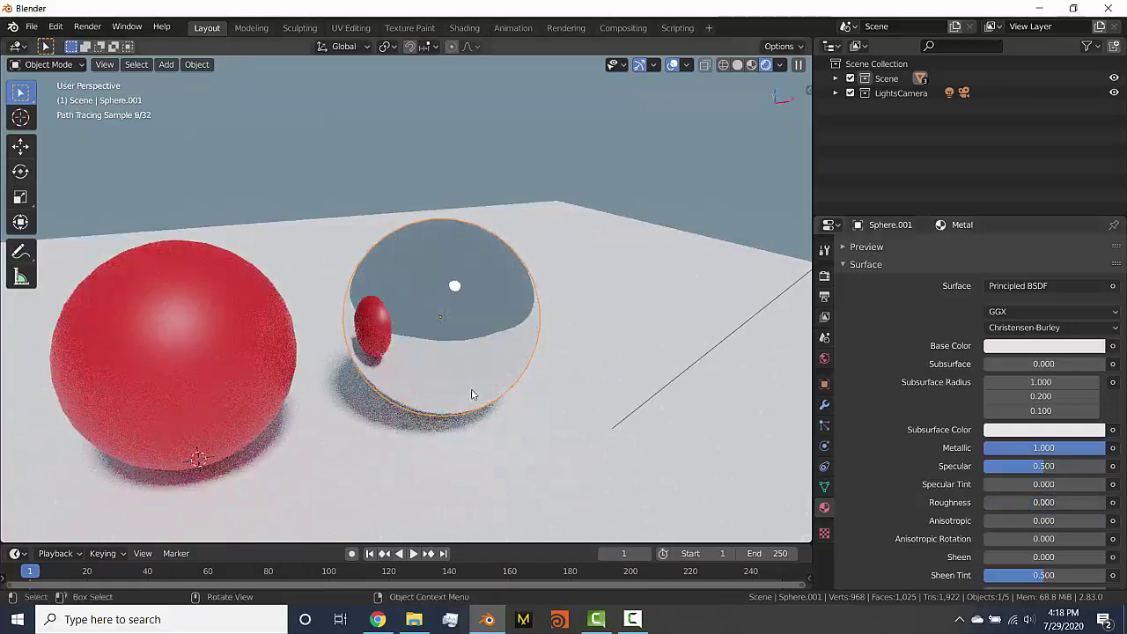
{"action": "middle_click_drag", "start_coordinate": [470, 390], "coordinate": [546, 385]}
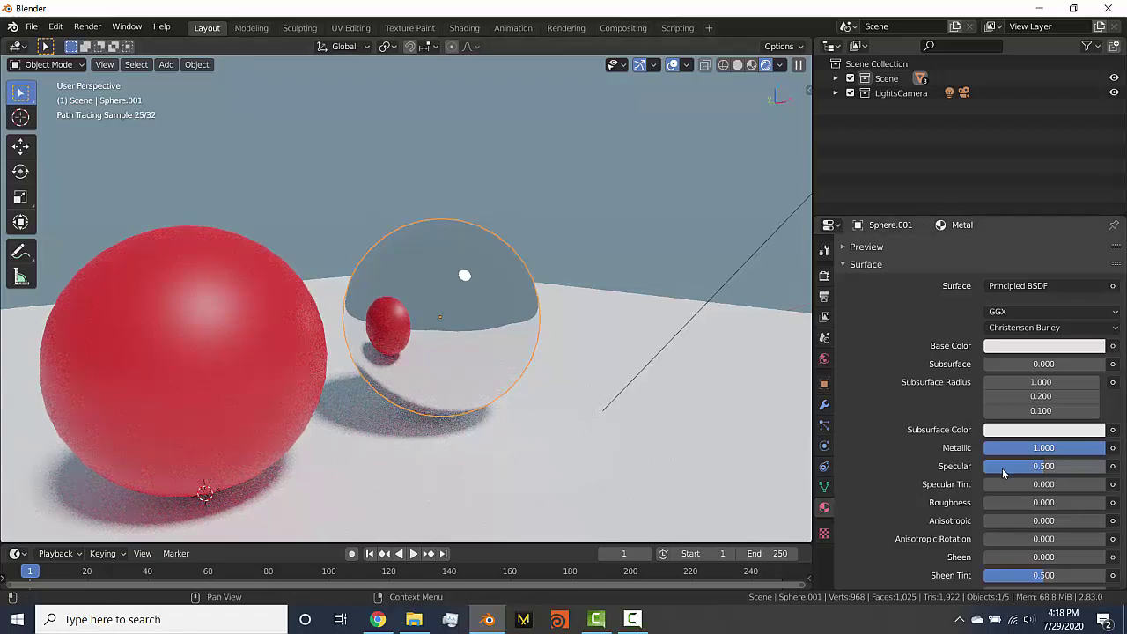
Set the Metal material's roughness to 0.211
{"action": "left_click_drag", "start_coordinate": [983, 502], "coordinate": [1009, 502]}
{"action": "middle_click_drag", "start_coordinate": [519, 359], "coordinate": [489, 381]}
{"action": "scroll", "coordinate": [503, 373], "scroll_direction": "down", "scroll_amount": 2}
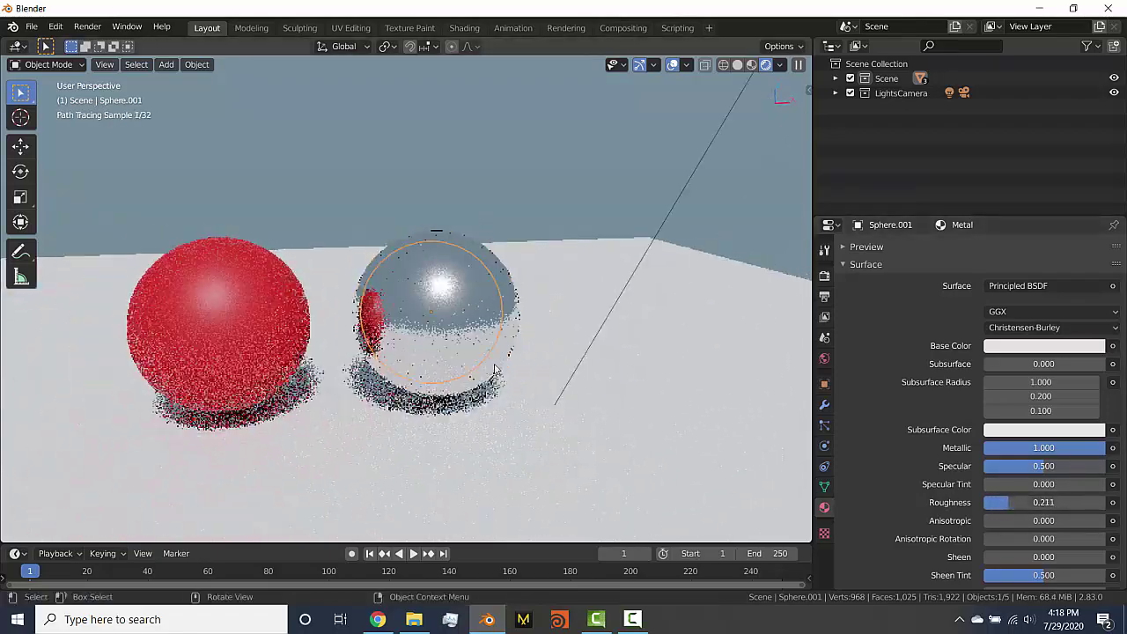
Duplicate the metal sphere and place the copy along the global X axis, on the side away from the red sphere
{"action": "middle_click_drag", "start_coordinate": [568, 334], "coordinate": [496, 294]}
{"action": "scroll", "coordinate": [495, 294], "scroll_direction": "down", "scroll_amount": 2}
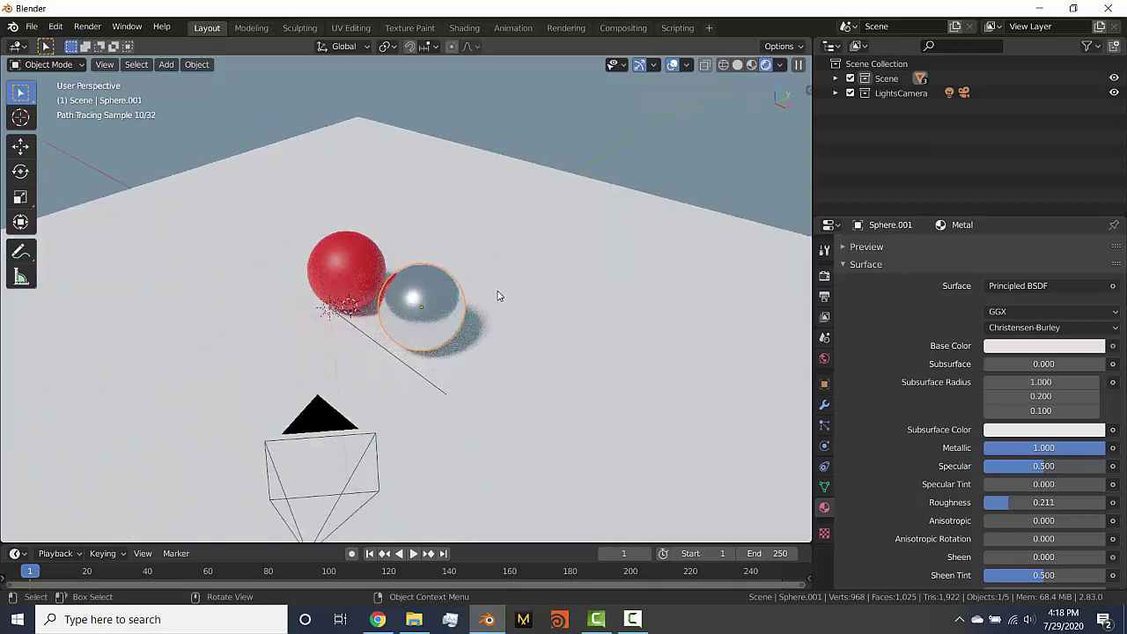
{"action": "key", "text": "shift+d"}
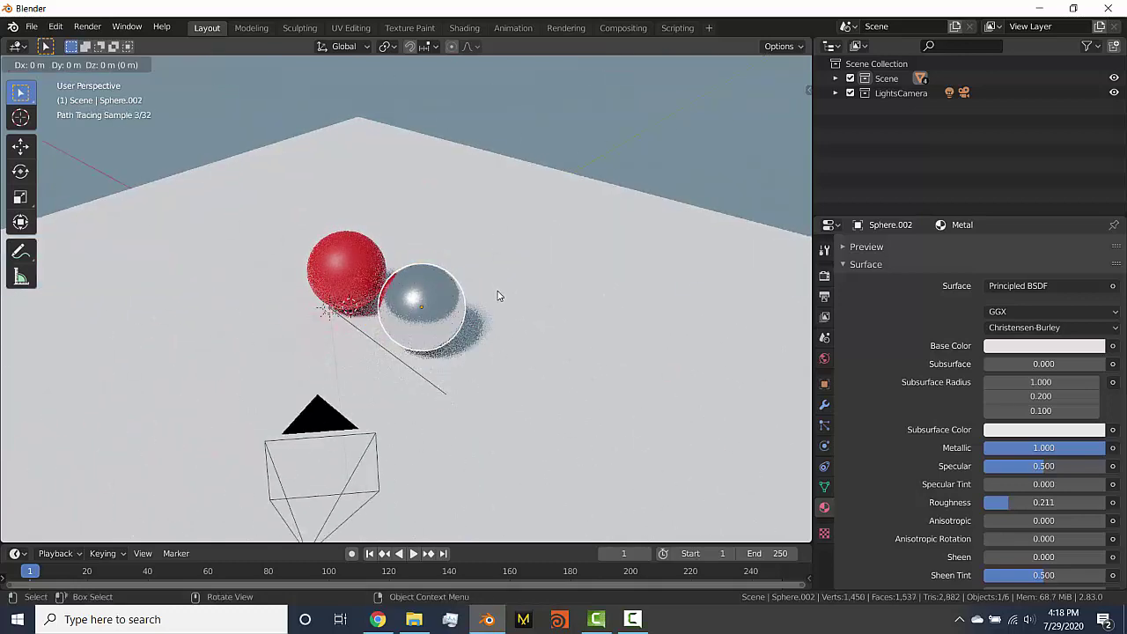
{"action": "key", "text": "x"}
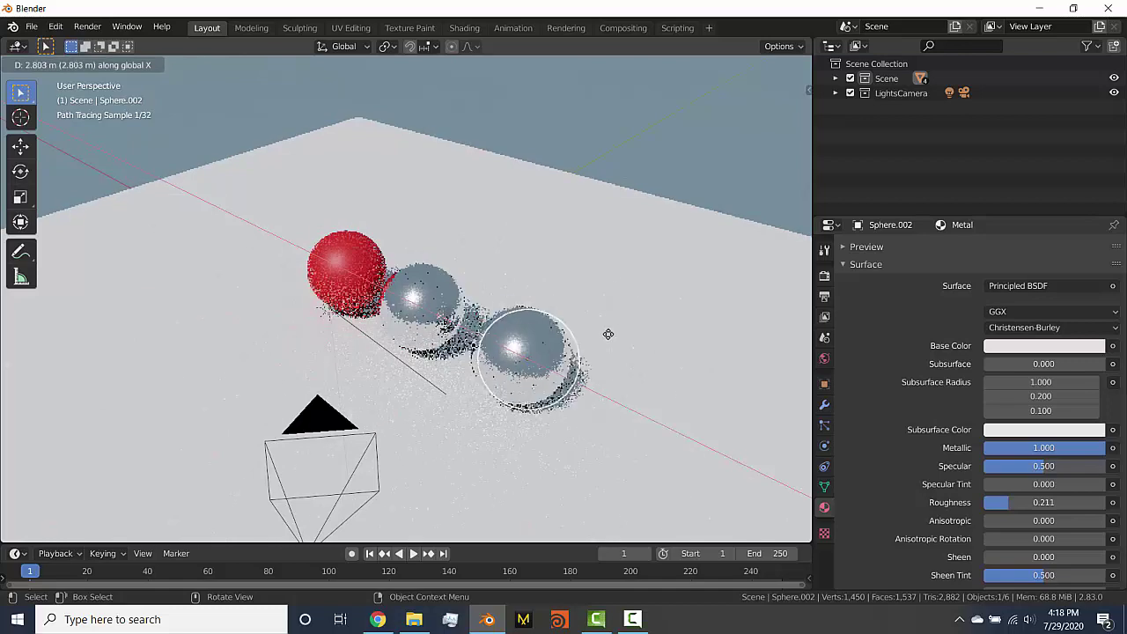
{"action": "left_click", "coordinate": [597, 329]}
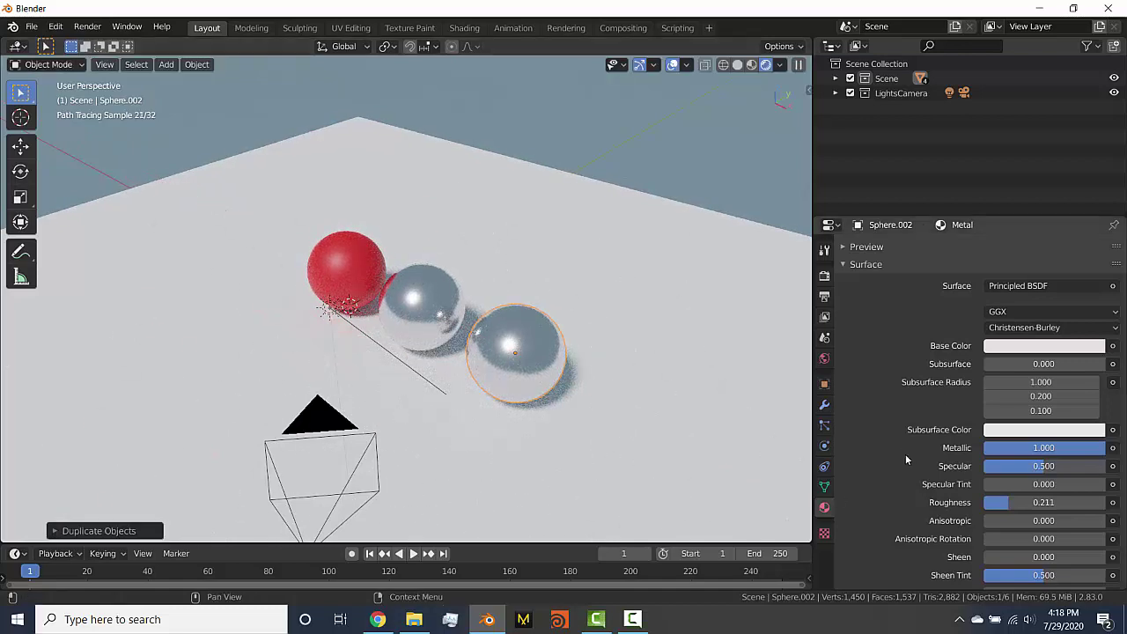
Make the copied sphere's material independent of the metal sphere's and rename it Glass
{"action": "scroll", "coordinate": [905, 453], "scroll_direction": "up", "scroll_amount": 3}
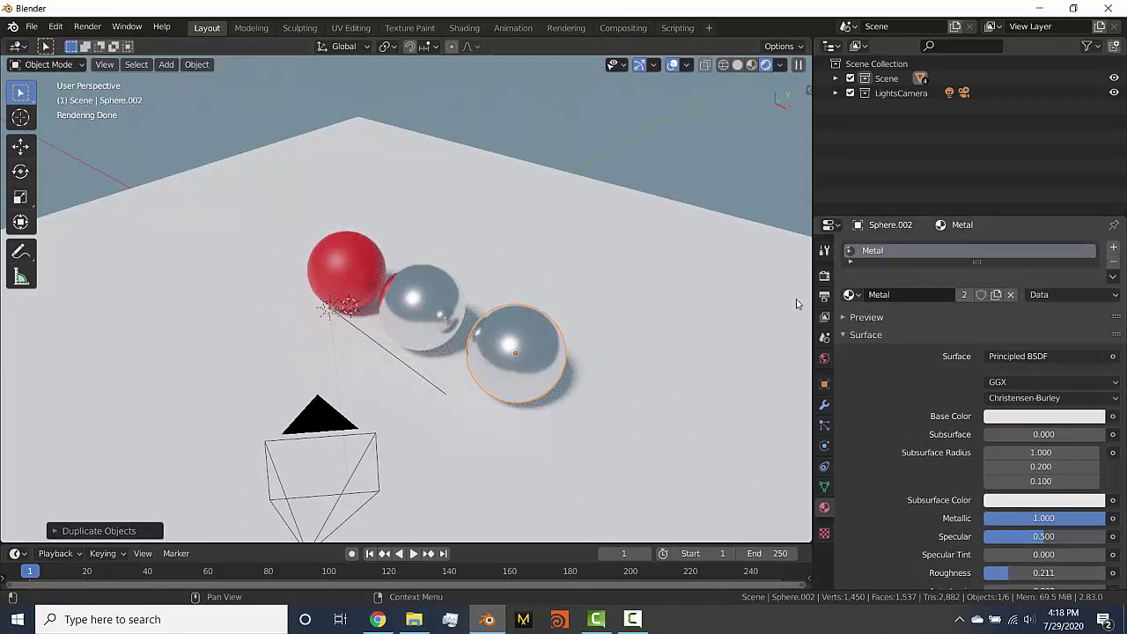
{"action": "left_click", "coordinate": [962, 299]}
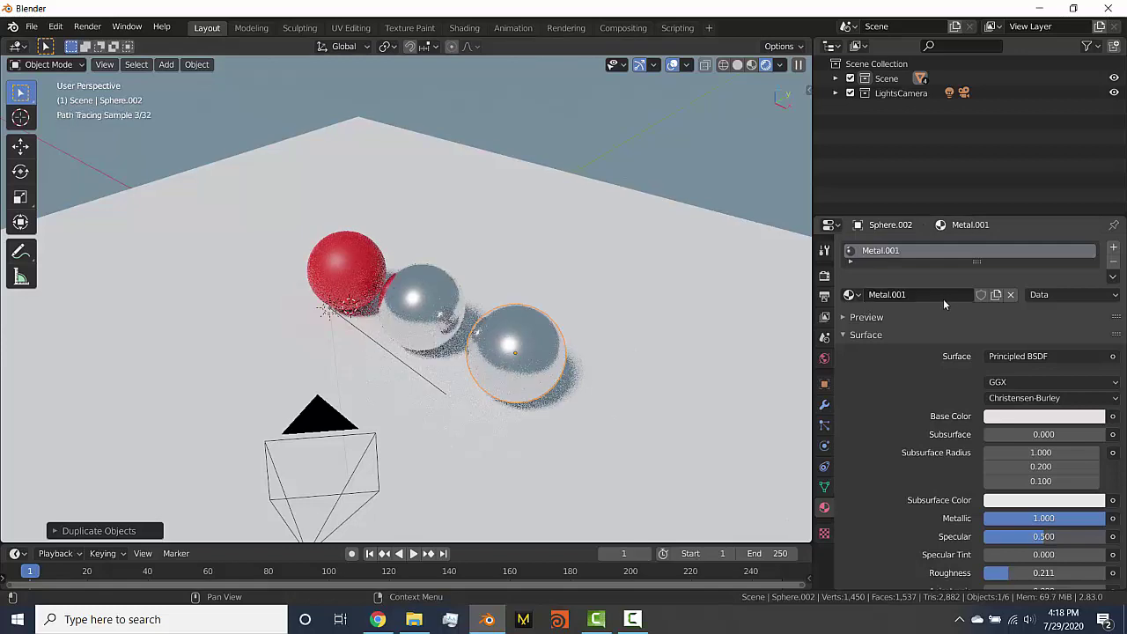
{"action": "double_click", "coordinate": [943, 297]}
{"action": "type", "text": "Glass"}
{"action": "key", "text": "Return"}
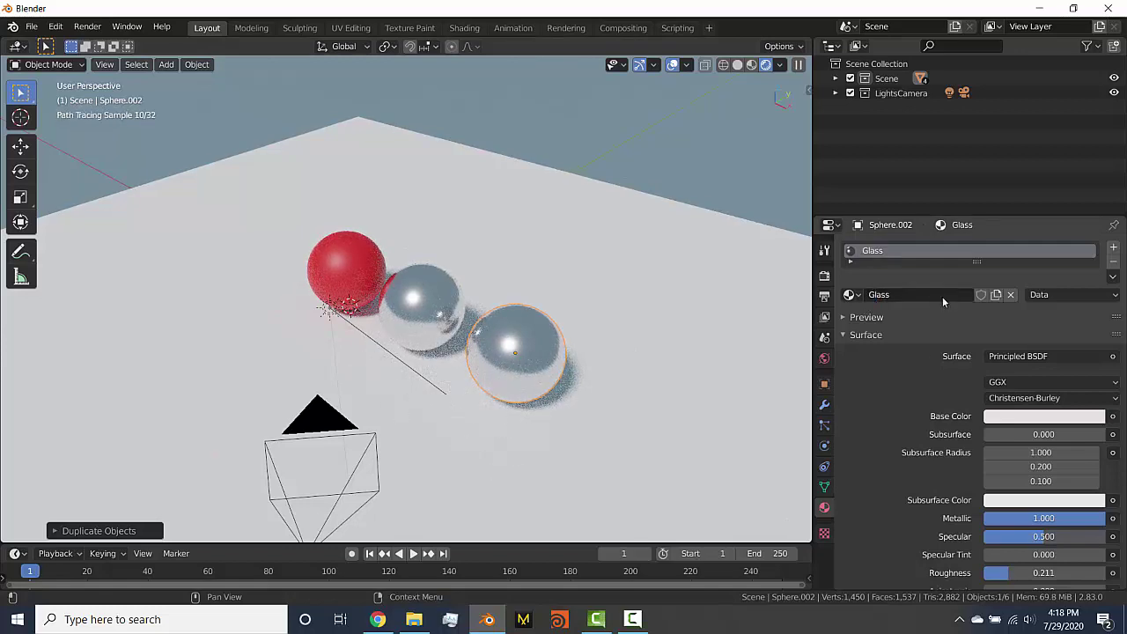
Change the Glass material's surface shader to Glass BSDF
{"action": "scroll", "coordinate": [915, 389], "scroll_direction": "down", "scroll_amount": 5}
{"action": "scroll", "coordinate": [916, 398], "scroll_direction": "up", "scroll_amount": 6}
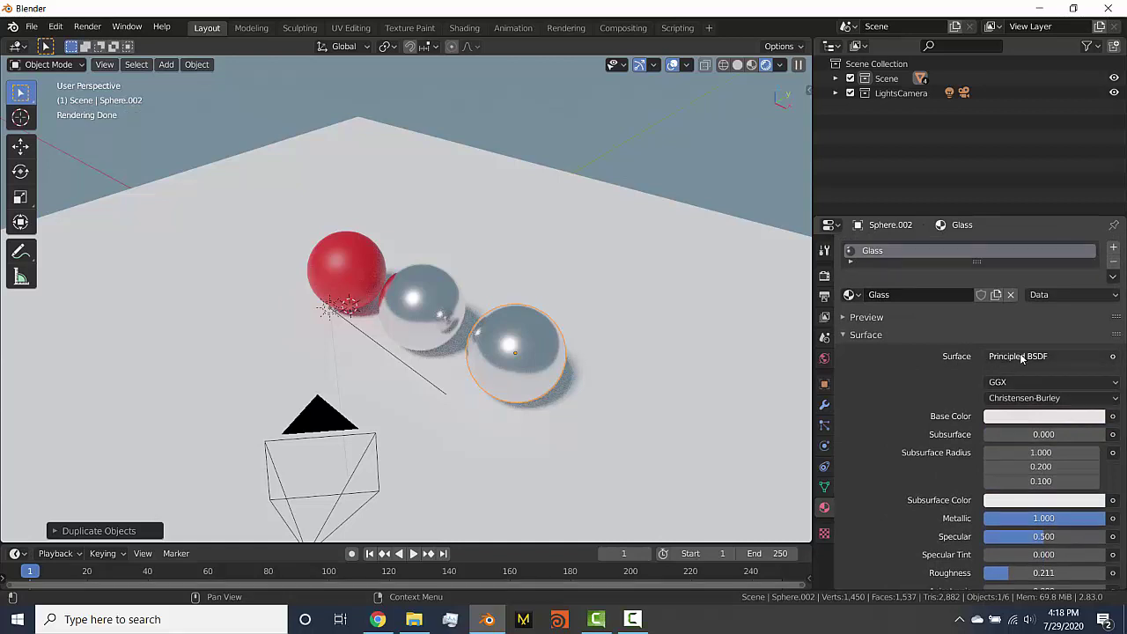
{"action": "left_click", "coordinate": [1021, 358]}
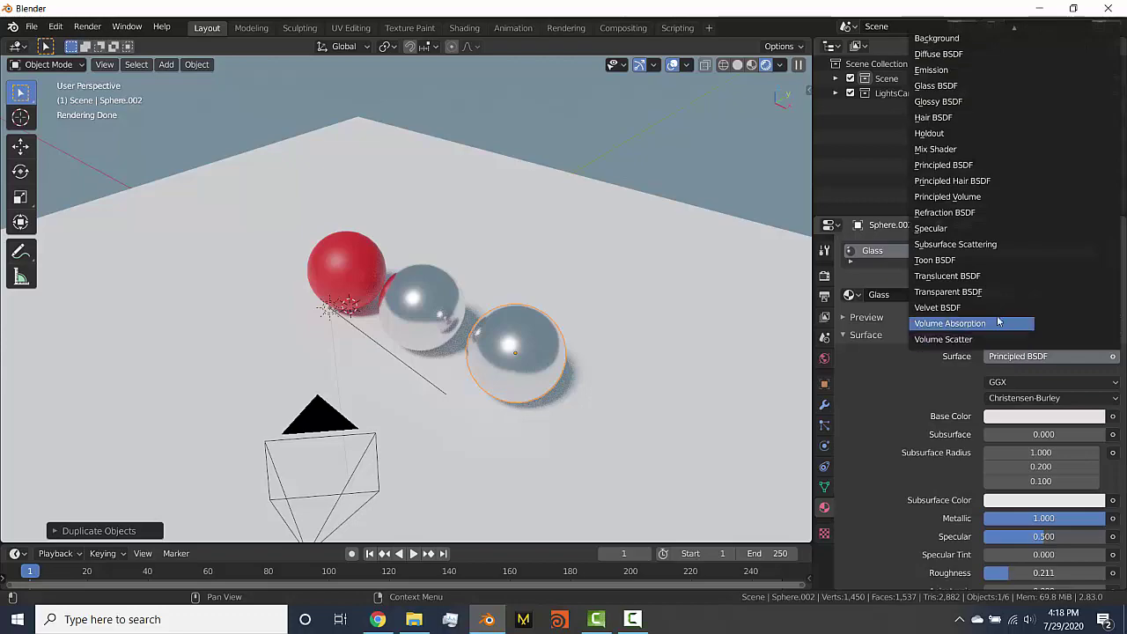
{"action": "left_click", "coordinate": [963, 86]}
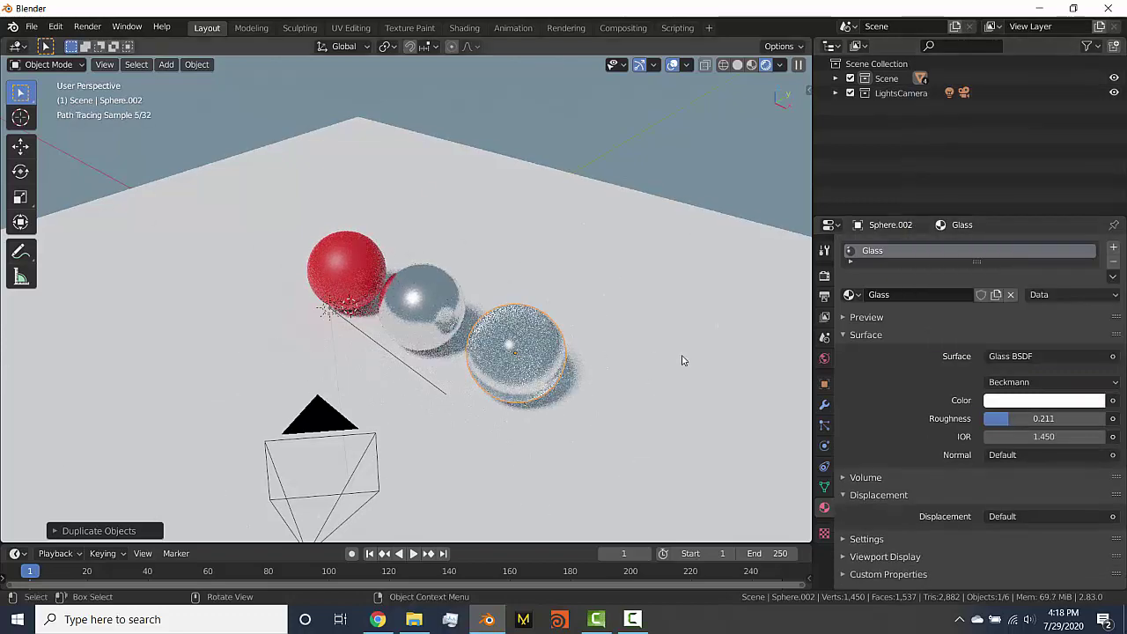
Set the Glass material's roughness to 0.067 and inspect the glass sphere from several angles
{"action": "middle_click_drag", "start_coordinate": [672, 386], "coordinate": [607, 378]}
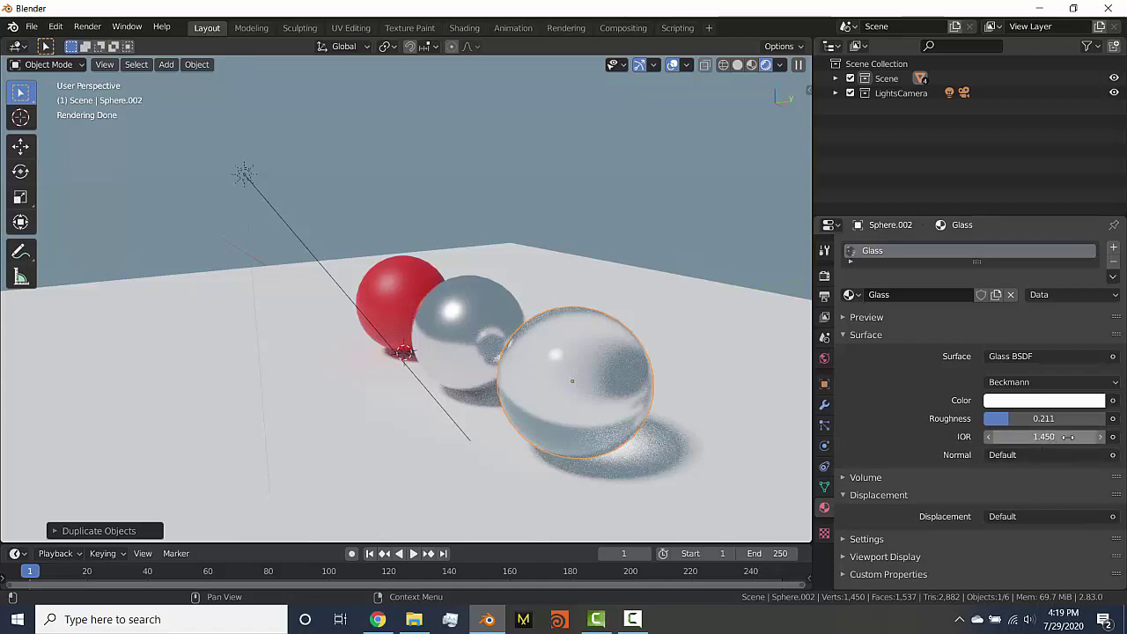
{"action": "left_click_drag", "start_coordinate": [1018, 423], "coordinate": [1005, 422]}
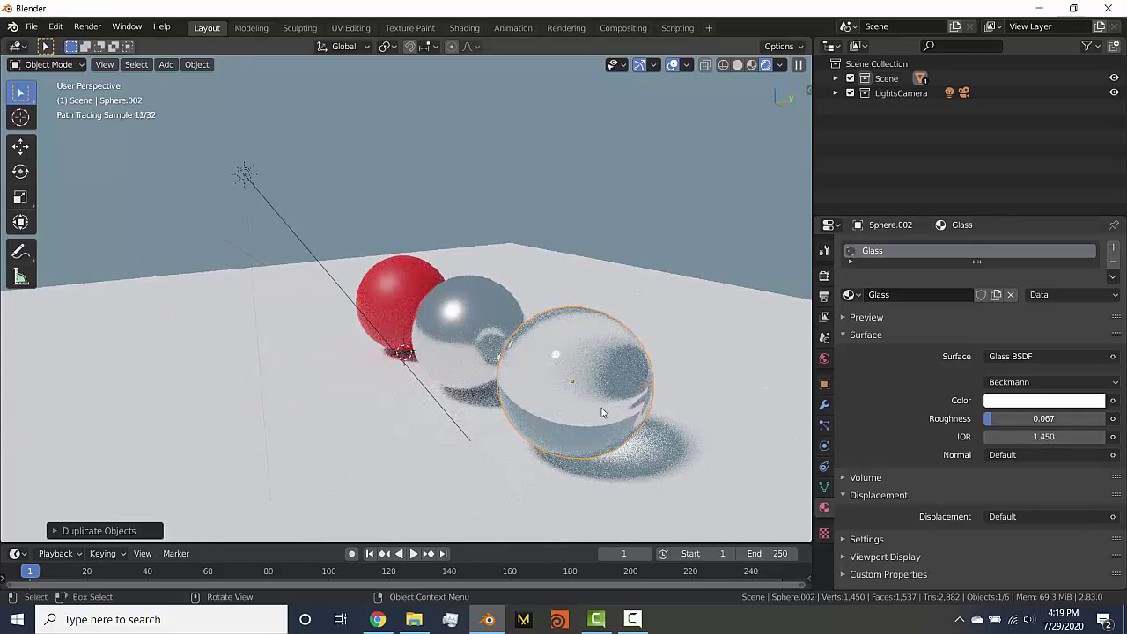
{"action": "middle_click_drag", "start_coordinate": [604, 410], "coordinate": [402, 311]}
{"action": "scroll", "coordinate": [572, 401], "scroll_direction": "up", "scroll_amount": 2}
{"action": "middle_click_drag", "start_coordinate": [508, 339], "coordinate": [585, 374]}
{"action": "scroll", "coordinate": [597, 390], "scroll_direction": "up", "scroll_amount": 3}
{"action": "scroll", "coordinate": [597, 390], "scroll_direction": "down", "scroll_amount": 2}
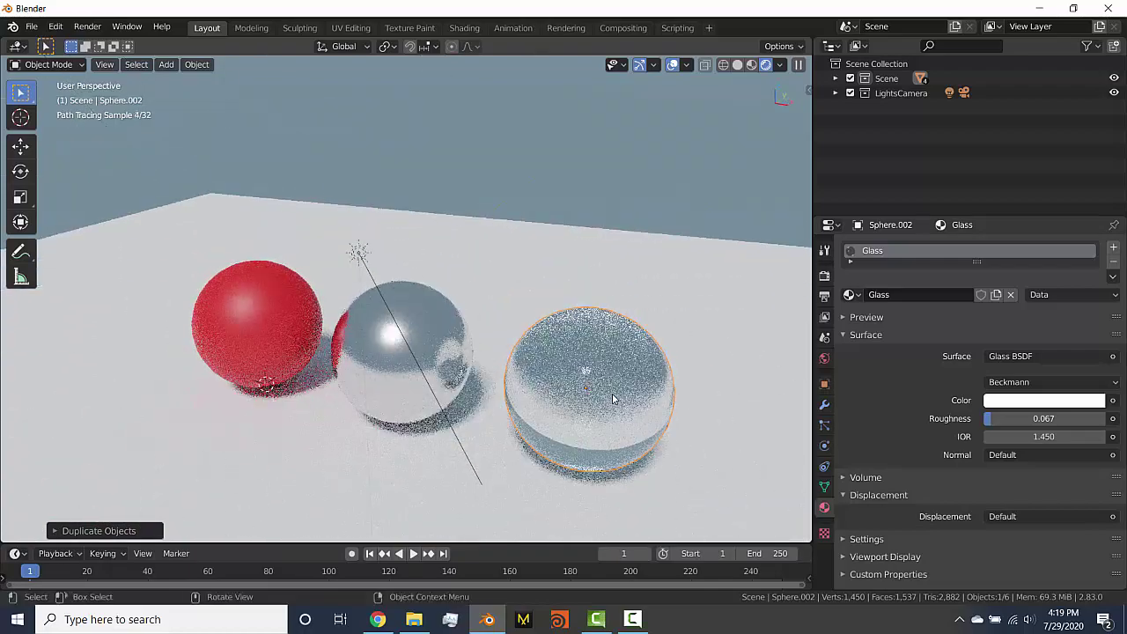
Move the glass sphere along the global X axis to the other side of the red sphere, opposite the metal sphere
{"action": "key", "text": "g"}
{"action": "key", "text": "x"}
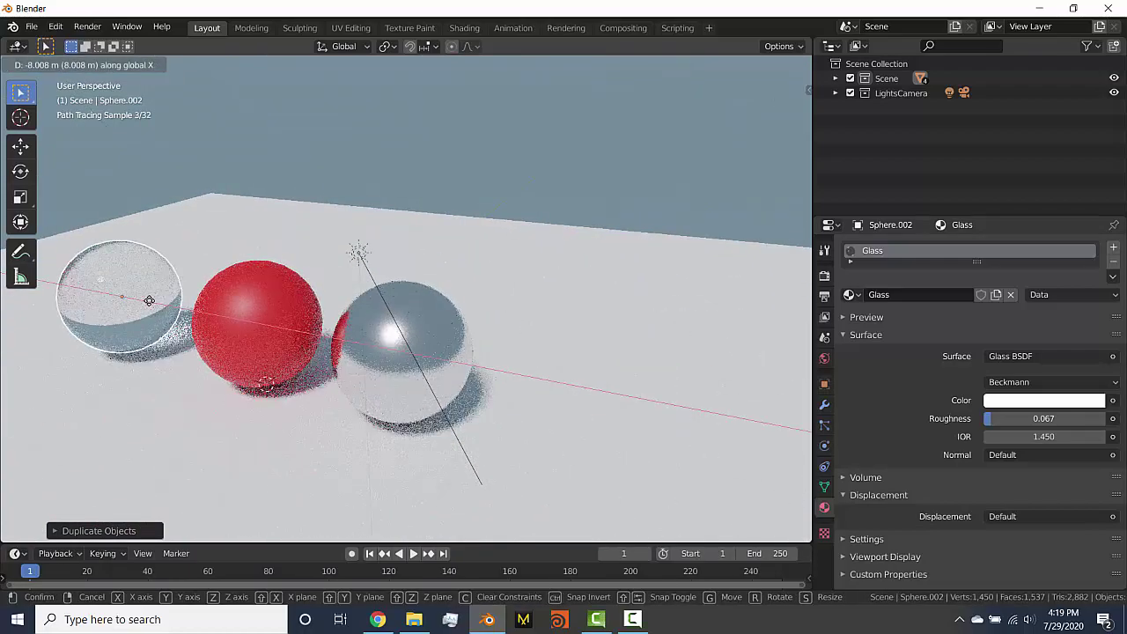
{"action": "left_click", "coordinate": [149, 299]}
{"action": "middle_click_drag", "start_coordinate": [202, 298], "coordinate": [414, 269]}
{"action": "middle_click_drag", "start_coordinate": [216, 262], "coordinate": [342, 320], "text": "shift"}
{"action": "scroll", "coordinate": [395, 382], "scroll_direction": "up", "scroll_amount": 4}
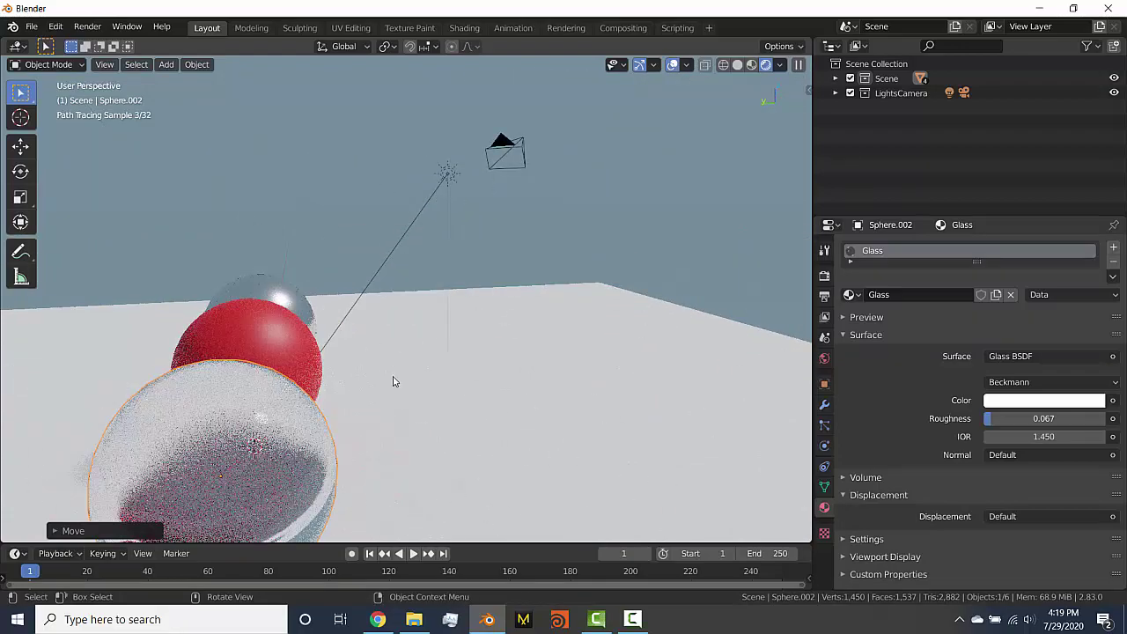
{"action": "middle_click_drag", "start_coordinate": [395, 382], "coordinate": [346, 343]}
{"action": "scroll", "coordinate": [346, 342], "scroll_direction": "down", "scroll_amount": 5}
{"action": "middle_click_drag", "start_coordinate": [538, 356], "coordinate": [448, 346]}
{"action": "key", "text": "g"}
{"action": "key", "text": "x"}
{"action": "left_click", "coordinate": [391, 359]}
Duplicate the red sphere and place the copy at the end of the row, beyond the metal sphere
{"action": "left_click", "coordinate": [451, 353]}
{"action": "key", "text": "shift+d"}
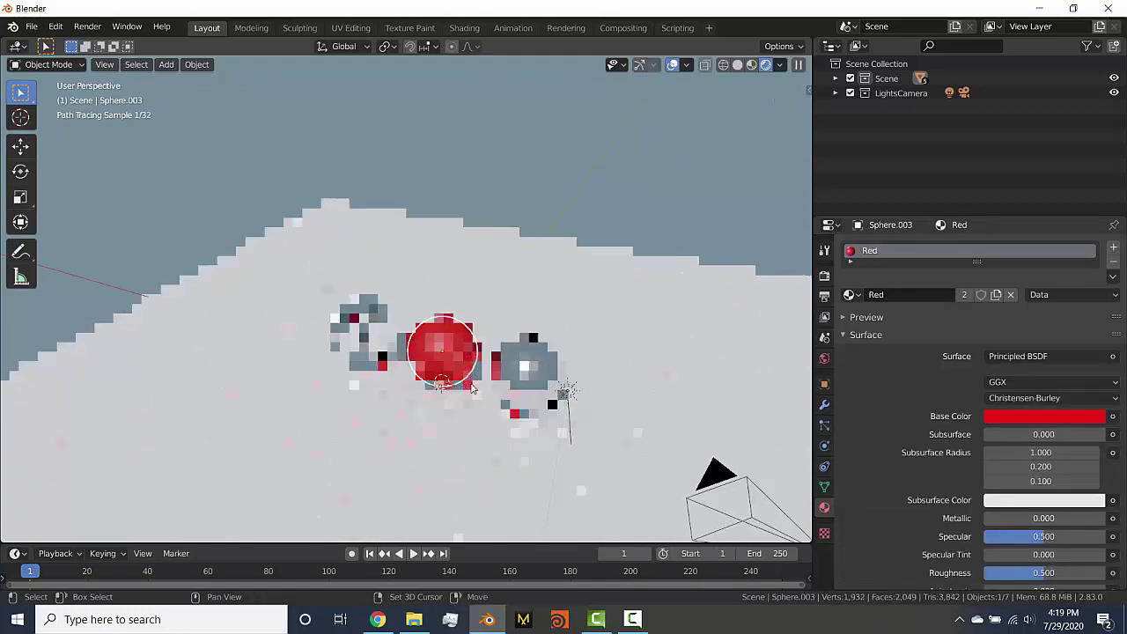
{"action": "left_click", "coordinate": [651, 424]}
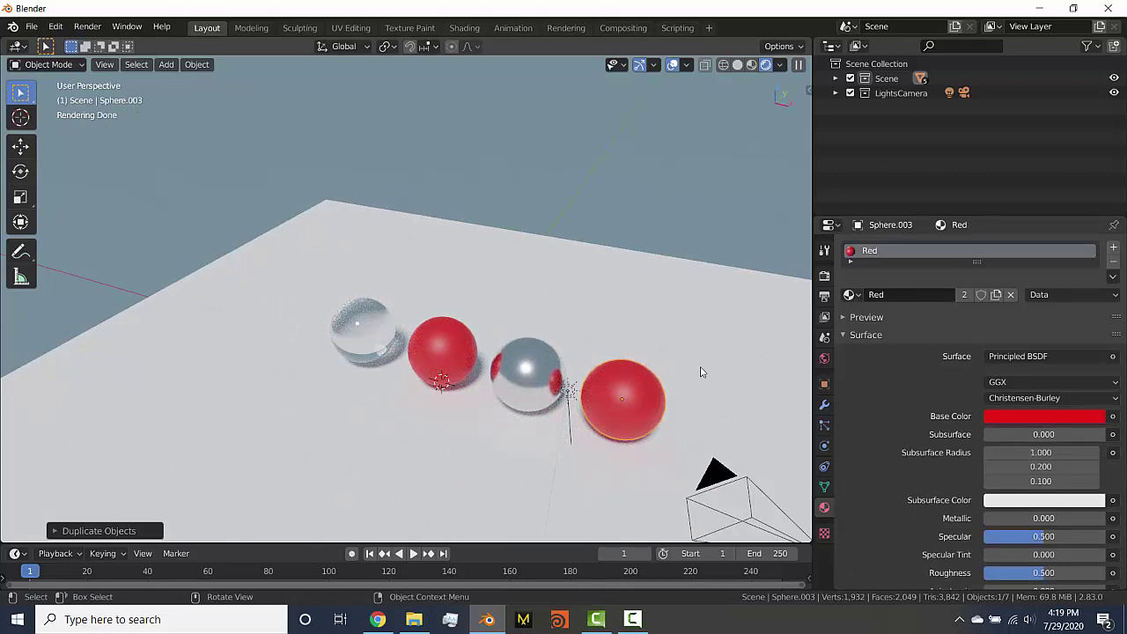
Give the new sphere its own copy of the Red material and set its base color to near-white, HSV 0.199, 0.017, 0.906
{"action": "left_click", "coordinate": [963, 294]}
{"action": "left_click", "coordinate": [1033, 417]}
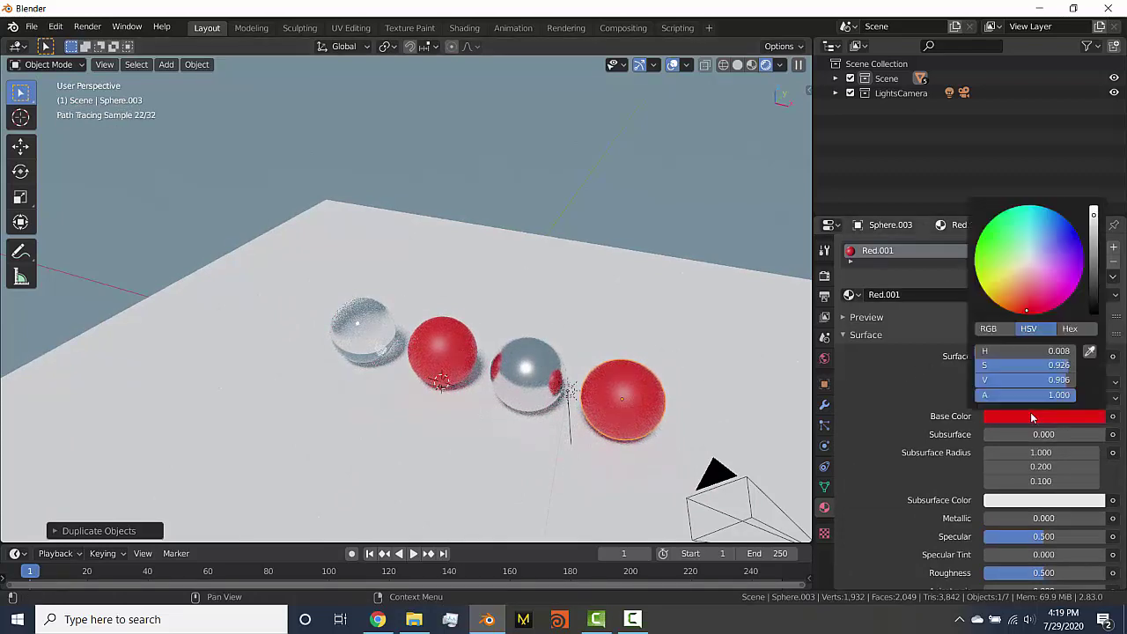
{"action": "left_click", "coordinate": [1025, 268]}
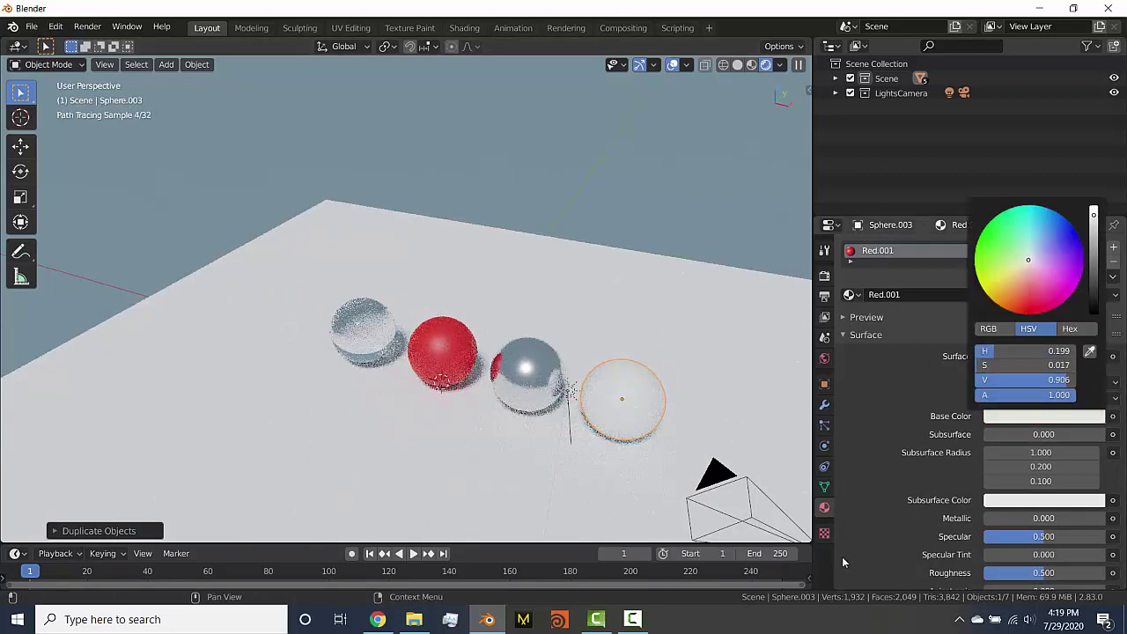
{"action": "scroll", "coordinate": [896, 419], "scroll_direction": "down", "scroll_amount": 2}
{"action": "scroll", "coordinate": [896, 420], "scroll_direction": "up", "scroll_amount": 2}
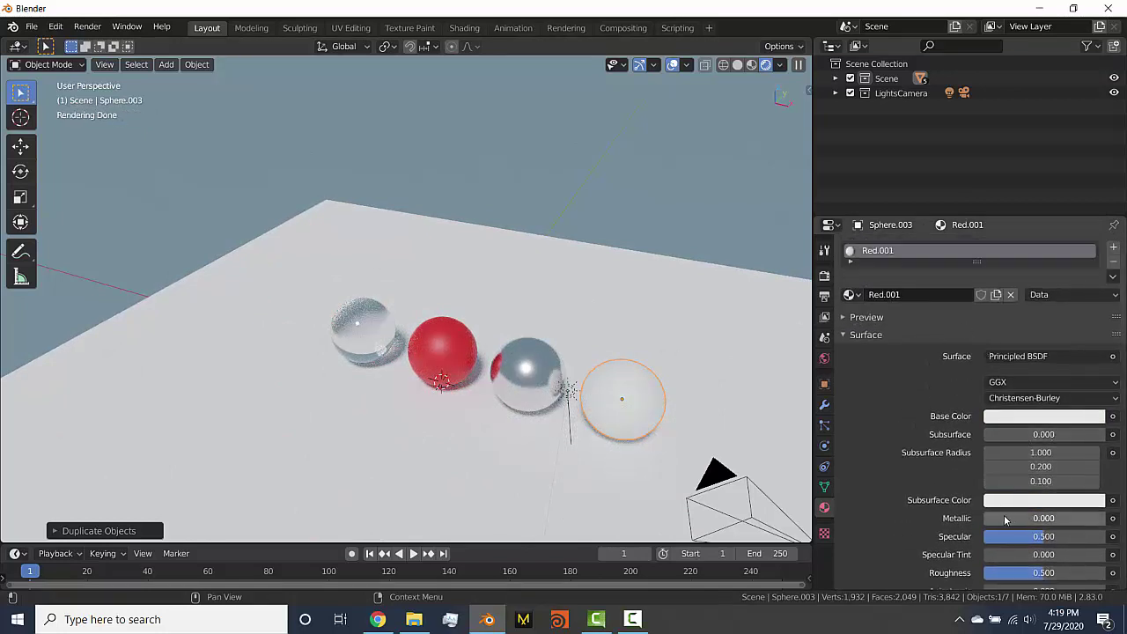
Set the white sphere's roughness to 0.045, inspect its reflections and deselect it
{"action": "scroll", "coordinate": [925, 525], "scroll_direction": "down", "scroll_amount": 3}
{"action": "scroll", "coordinate": [924, 526], "scroll_direction": "down", "scroll_amount": 1}
{"action": "left_click_drag", "start_coordinate": [1048, 455], "coordinate": [992, 455]}
{"action": "middle_click_drag", "start_coordinate": [624, 420], "coordinate": [220, 177]}
{"action": "scroll", "coordinate": [678, 427], "scroll_direction": "up", "scroll_amount": 2}
{"action": "scroll", "coordinate": [678, 427], "scroll_direction": "down", "scroll_amount": 4}
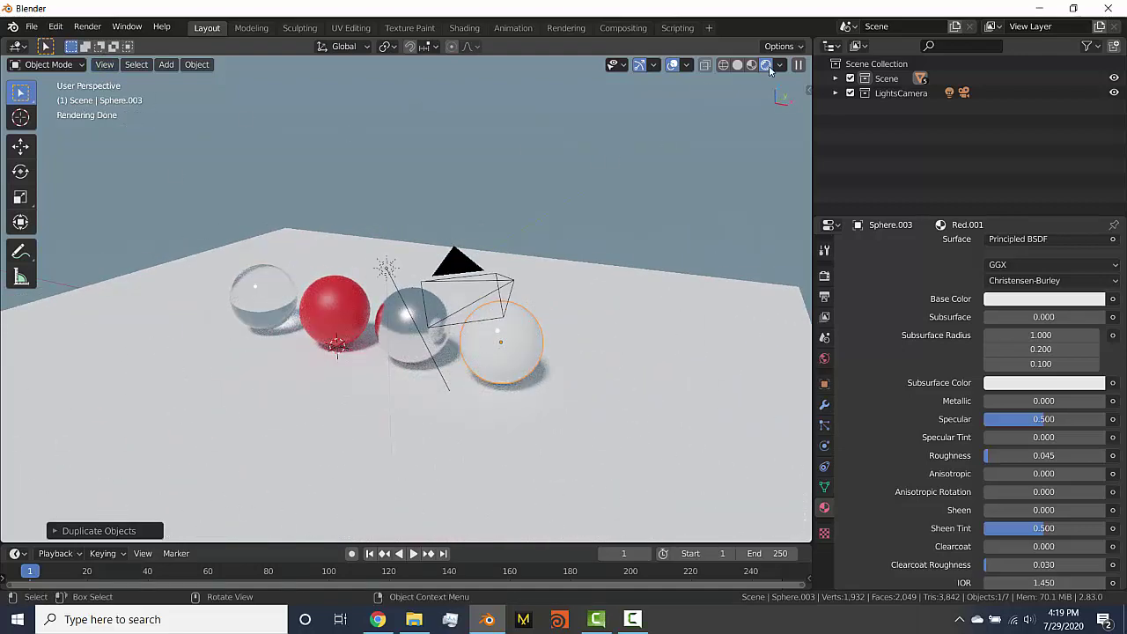
{"action": "left_click", "coordinate": [678, 88]}
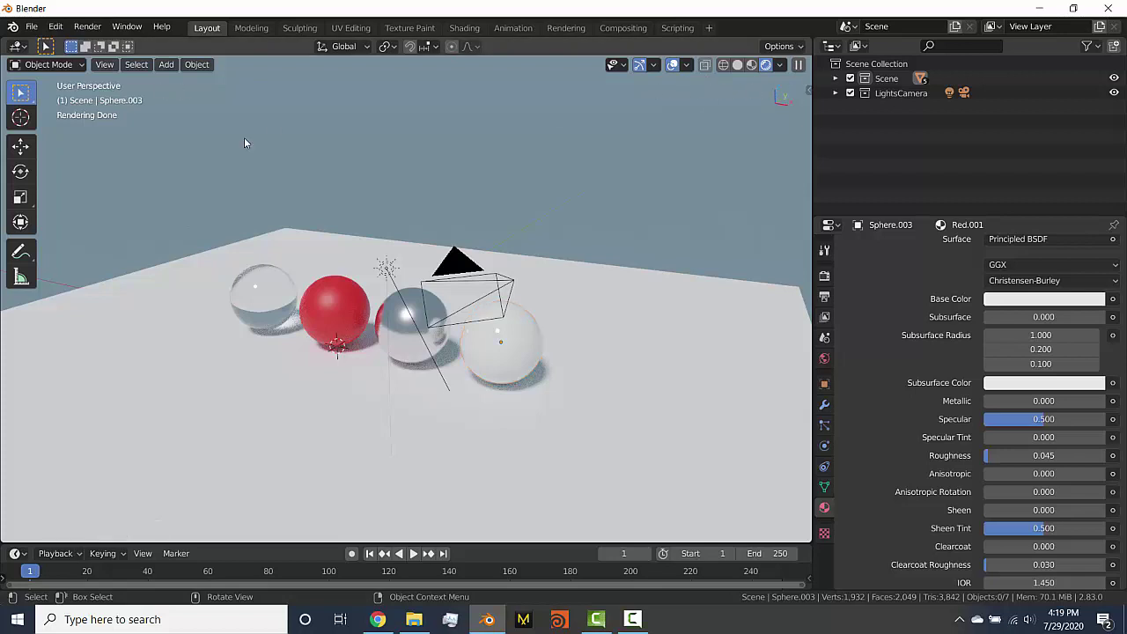
Look through the camera and, with the camera locked to the view, reframe it so all four spheres are inside the frame
{"action": "left_click", "coordinate": [103, 64]}
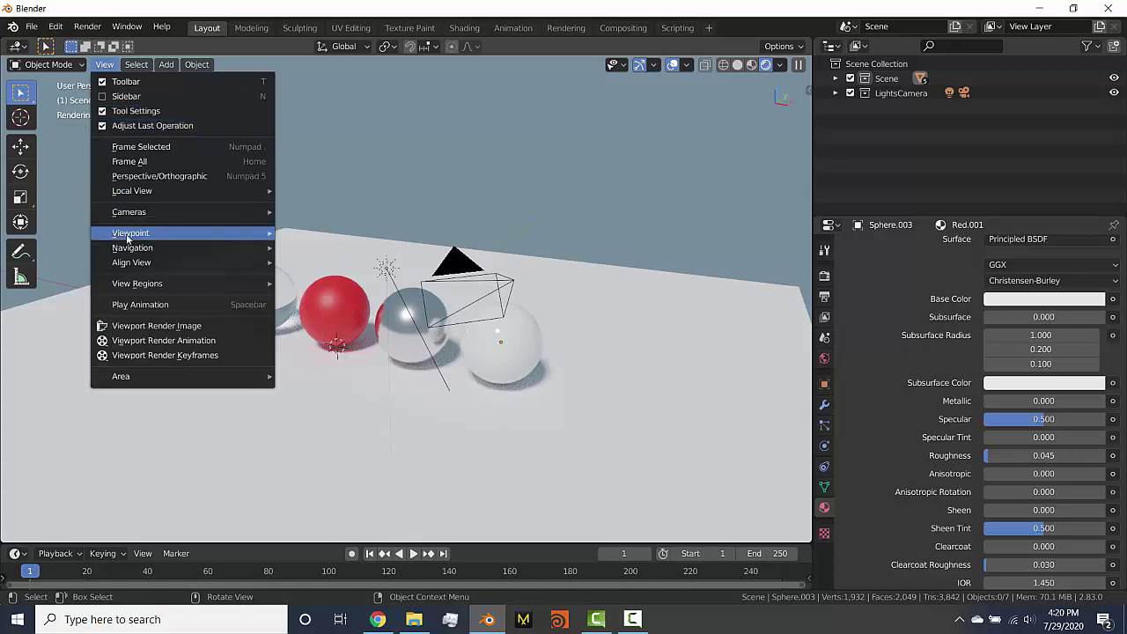
{"action": "mouse_move", "coordinate": [147, 240]}
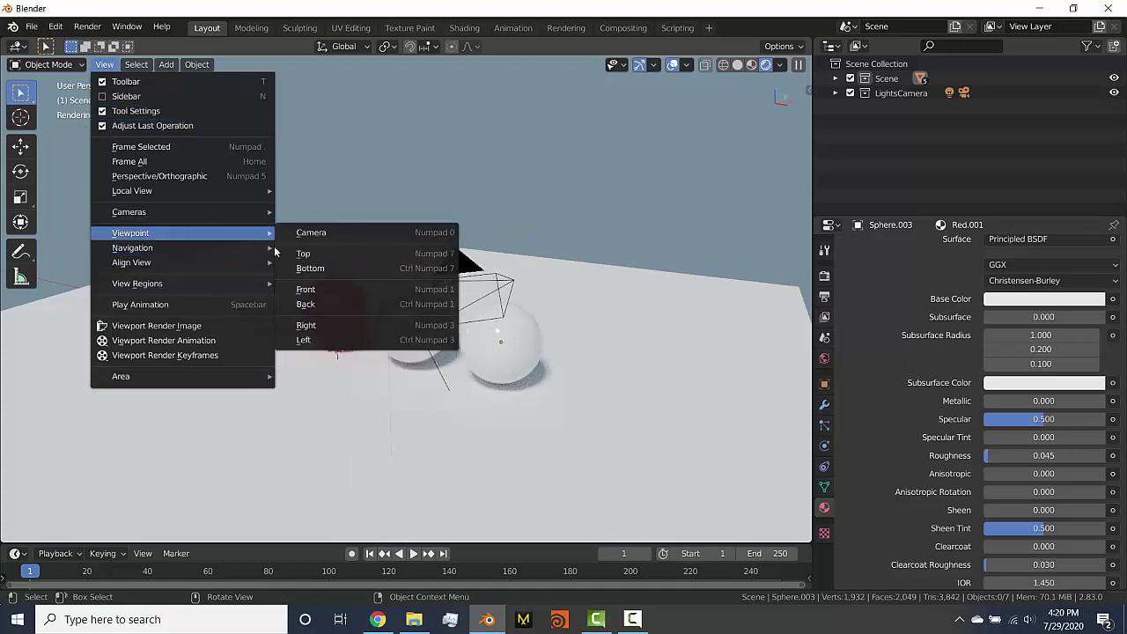
{"action": "left_click", "coordinate": [331, 233]}
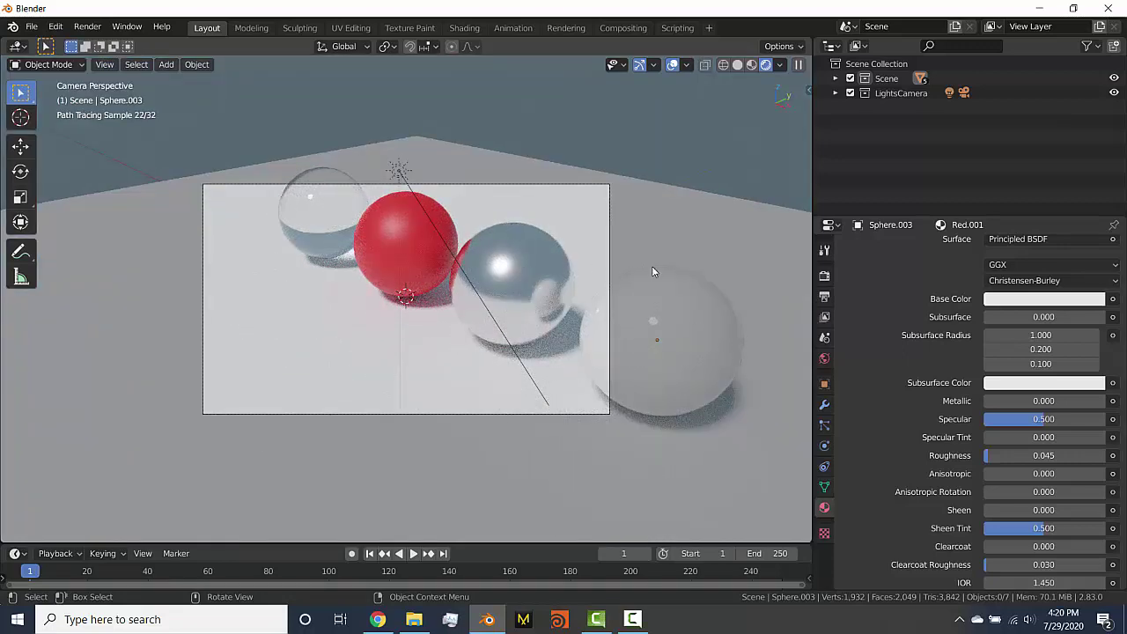
{"action": "left_click", "coordinate": [809, 87]}
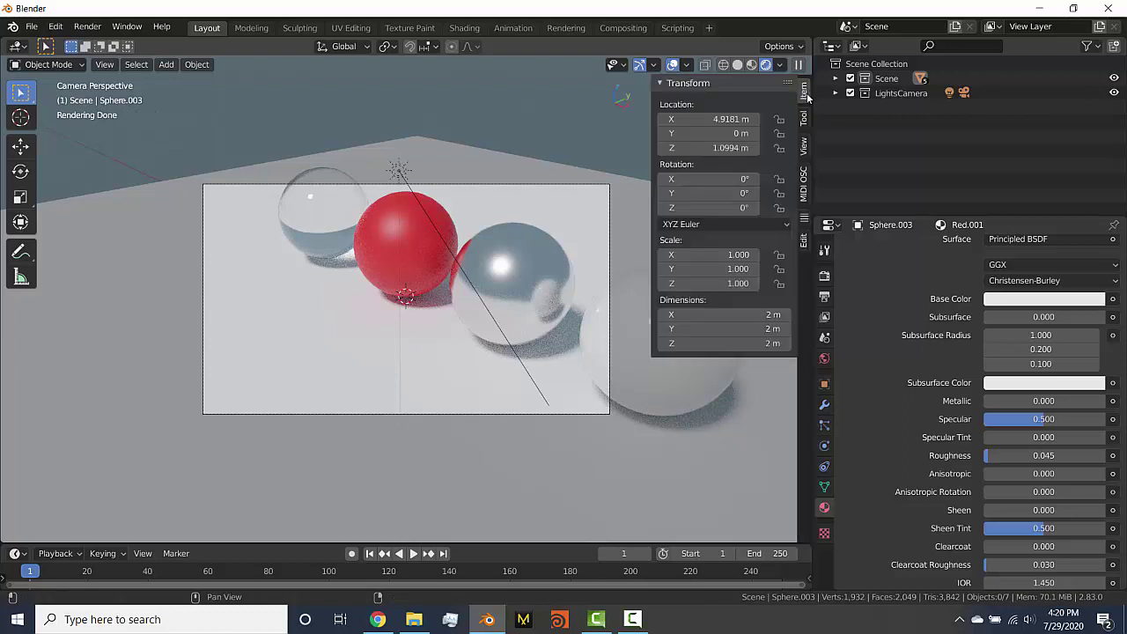
{"action": "left_click", "coordinate": [804, 148]}
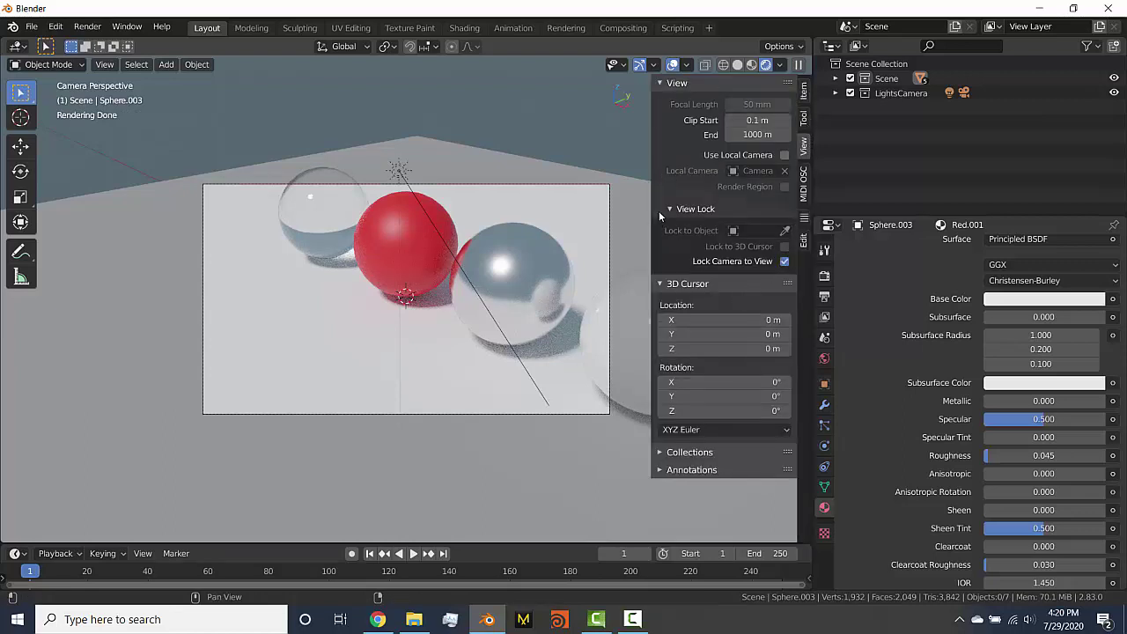
{"action": "left_click_drag", "start_coordinate": [650, 186], "coordinate": [739, 183]}
{"action": "mouse_move", "coordinate": [626, 264]}
{"action": "middle_mouse_down"}
{"action": "mouse_move", "coordinate": [593, 269]}
{"action": "mouse_move", "coordinate": [614, 279]}
{"action": "mouse_move", "coordinate": [579, 282]}
{"action": "middle_mouse_up"}
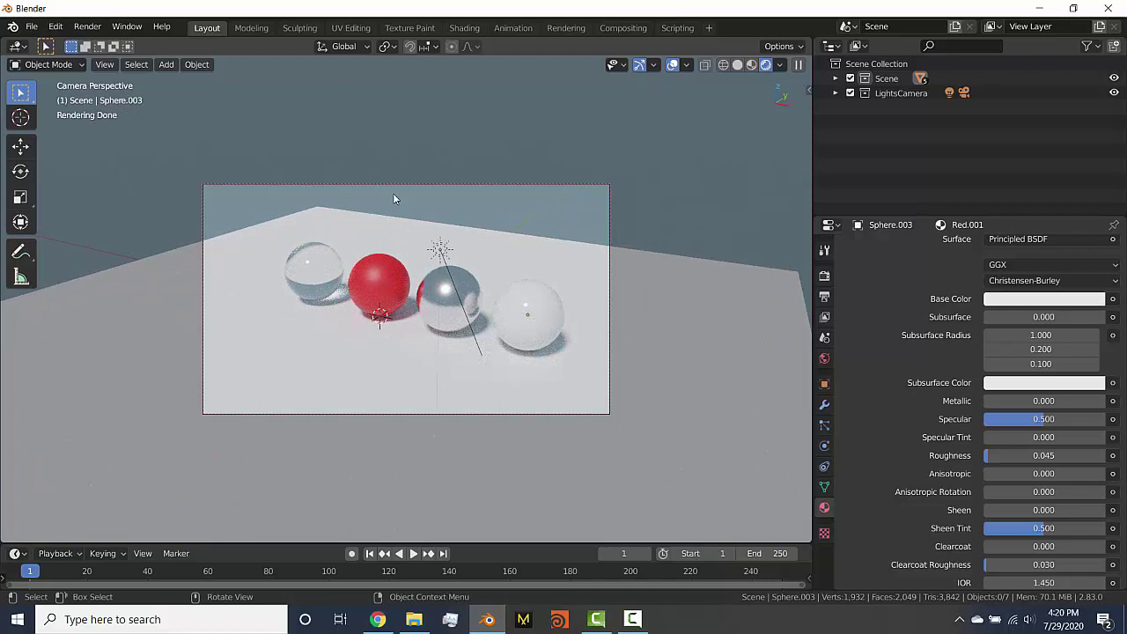
Assign an Environment Texture to the World background color
{"action": "left_click", "coordinate": [824, 360]}
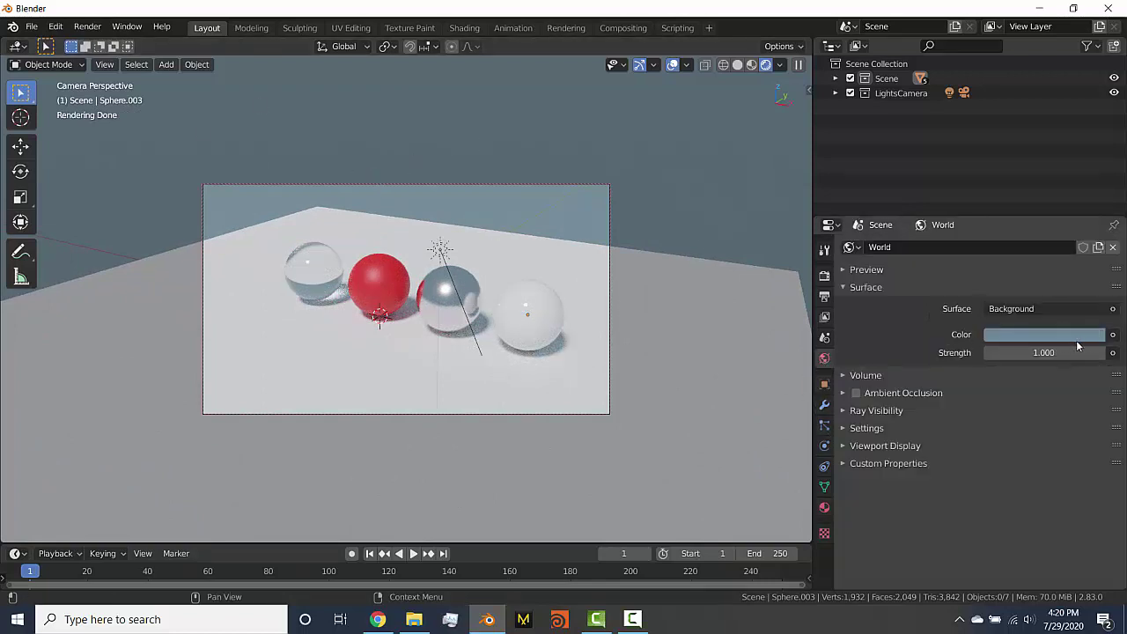
{"action": "left_click", "coordinate": [1113, 336]}
{"action": "left_click", "coordinate": [1112, 335]}
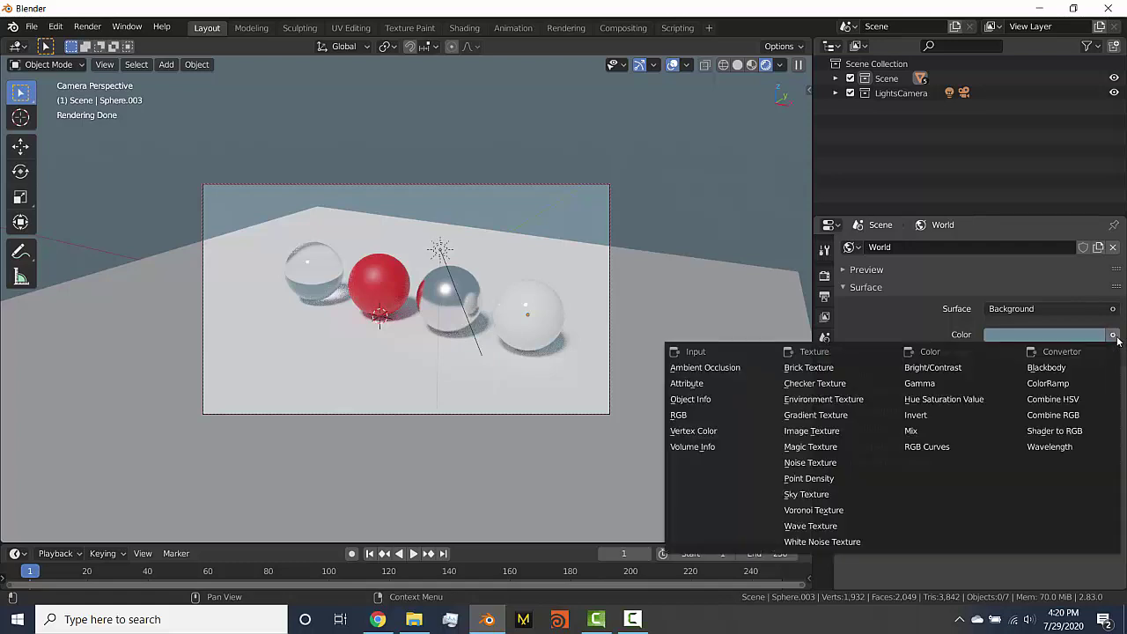
{"action": "left_click", "coordinate": [860, 399]}
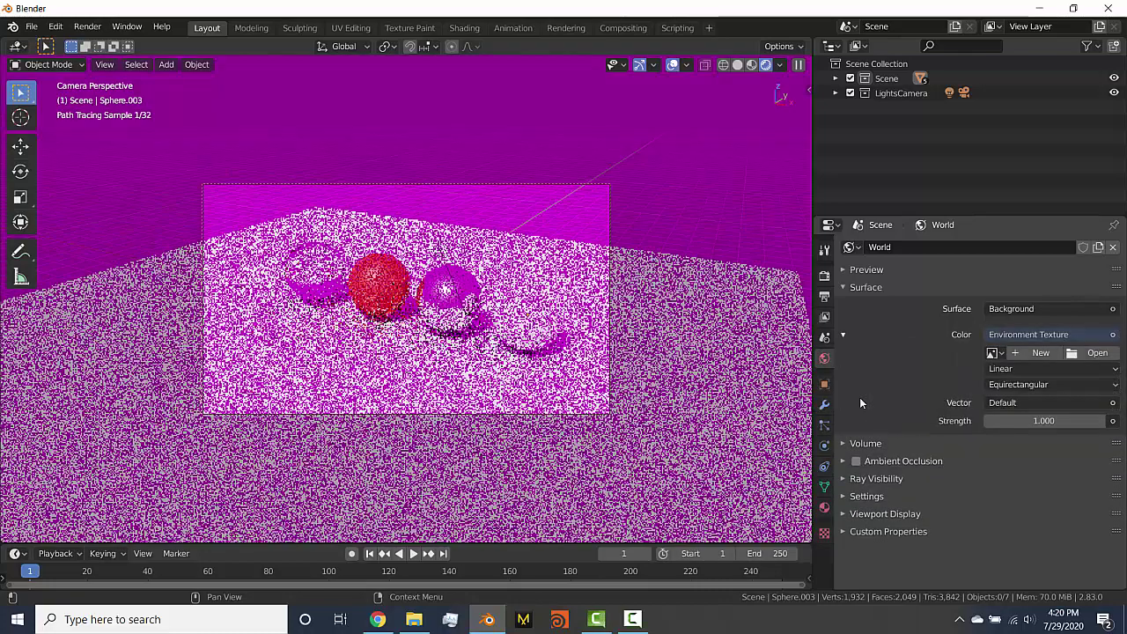
Look for the HDR image in the Downloads folder in File Explorer, and return to Blender
{"action": "left_click", "coordinate": [1104, 356]}
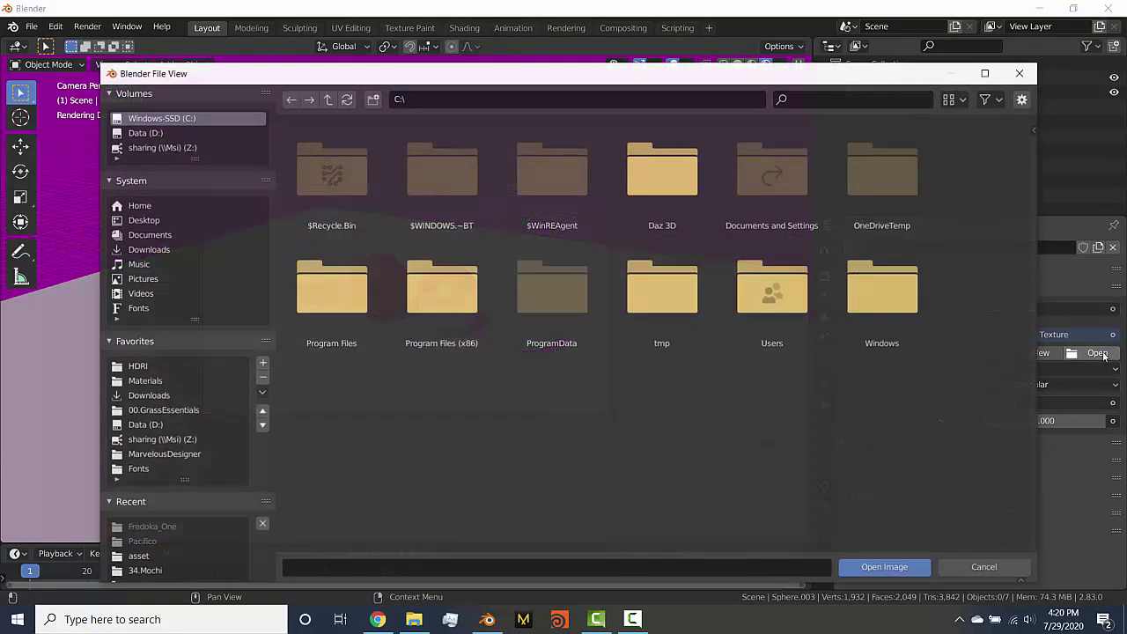
{"action": "left_click", "coordinate": [991, 563]}
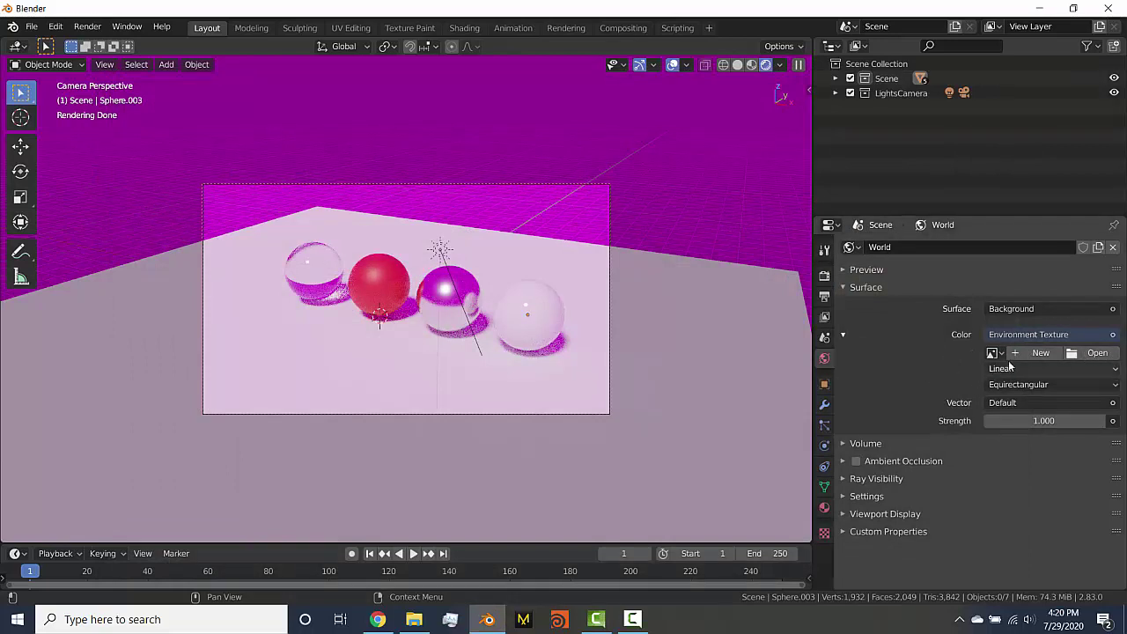
{"action": "left_click", "coordinate": [422, 623]}
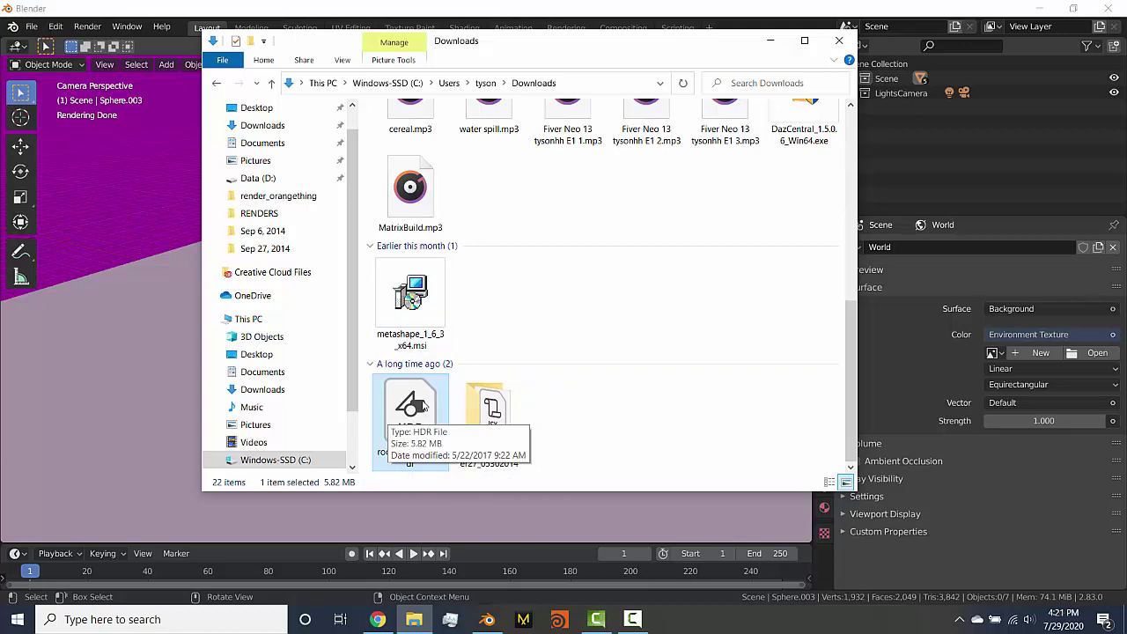
{"action": "left_click", "coordinate": [1007, 474]}
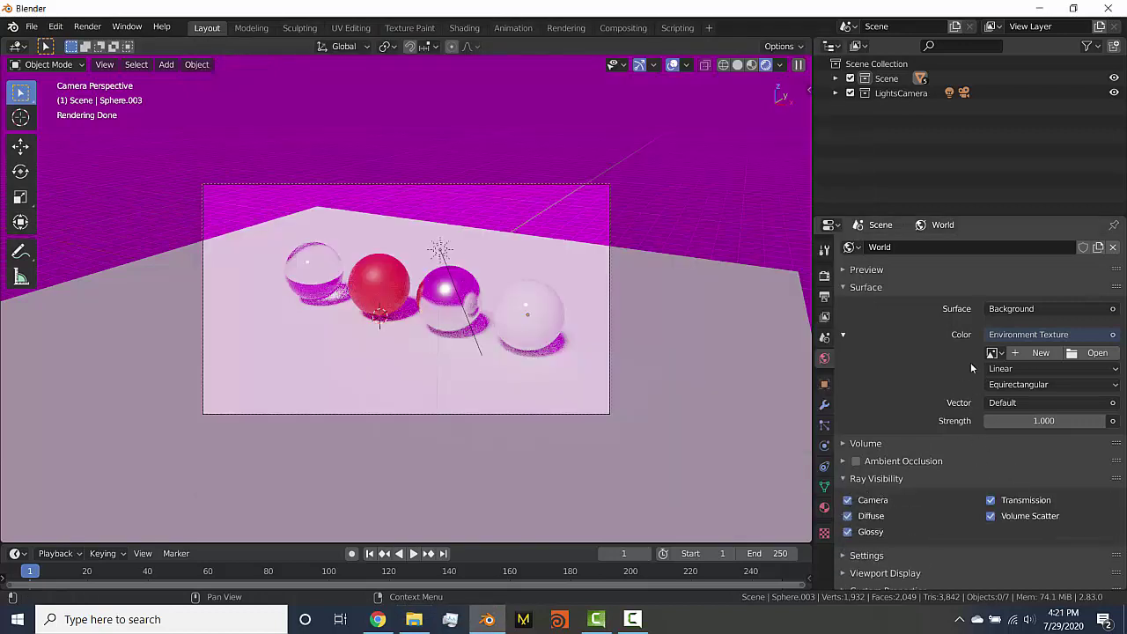
Load rooftop_day_2k.hdr from the Downloads folder as the World background's environment texture
{"action": "left_click", "coordinate": [1100, 353]}
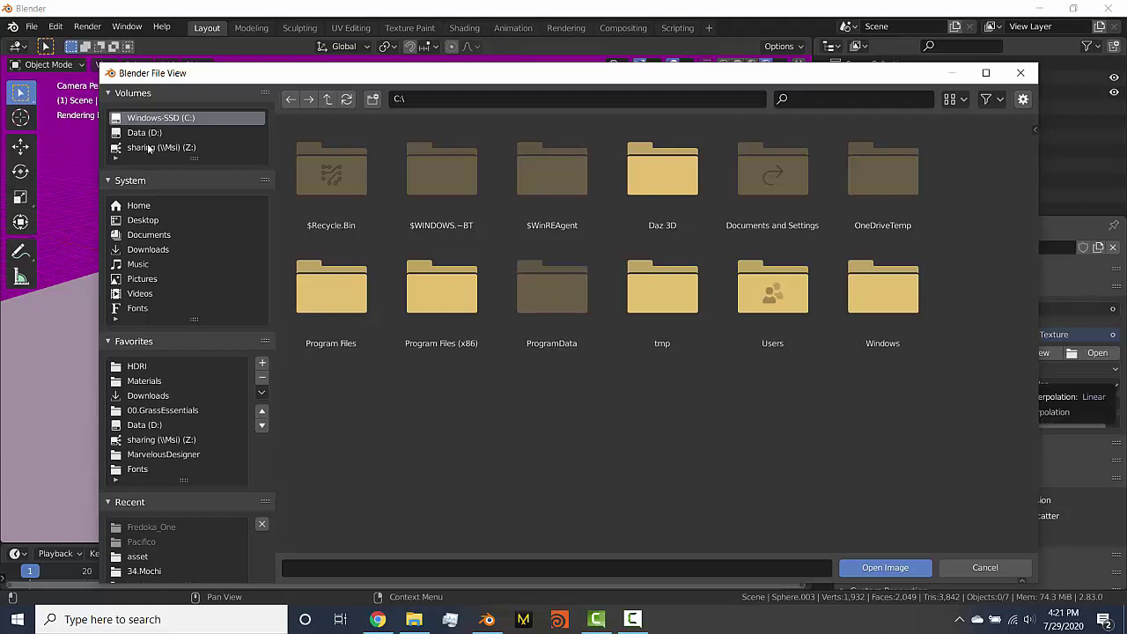
{"action": "left_click", "coordinate": [148, 221]}
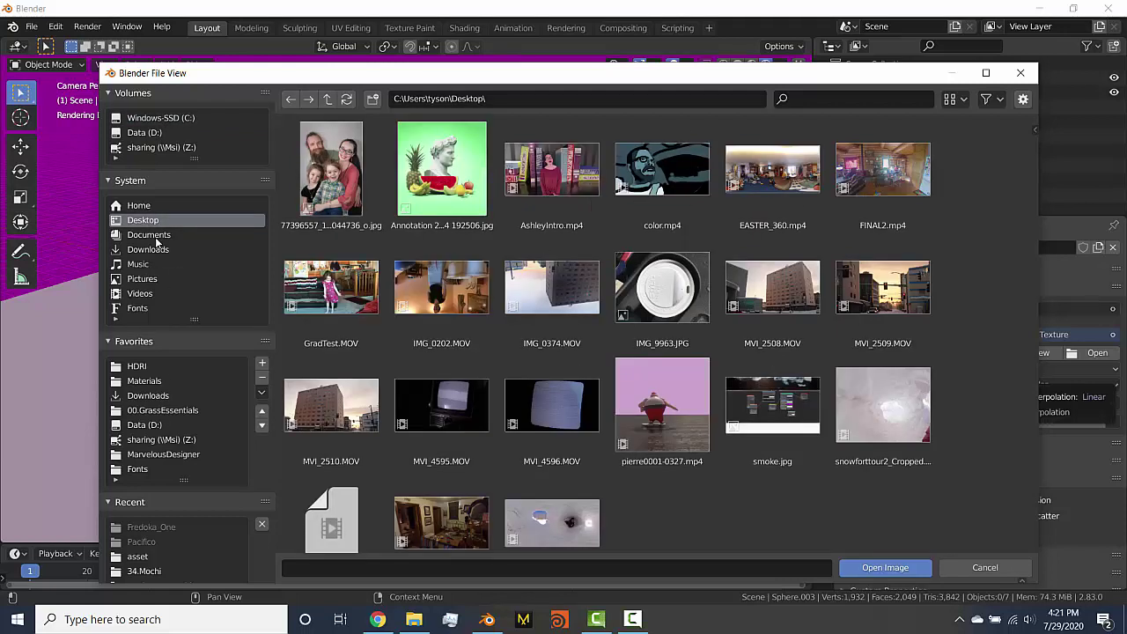
{"action": "left_click", "coordinate": [151, 234]}
{"action": "left_click", "coordinate": [154, 210]}
{"action": "left_click", "coordinate": [158, 249]}
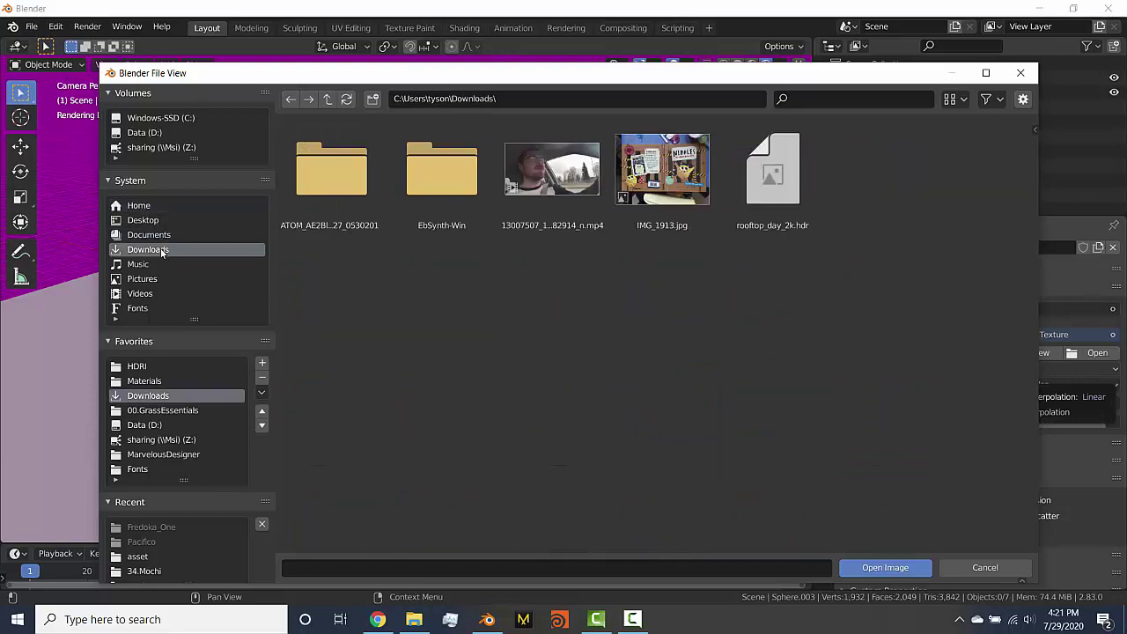
{"action": "left_click", "coordinate": [764, 176]}
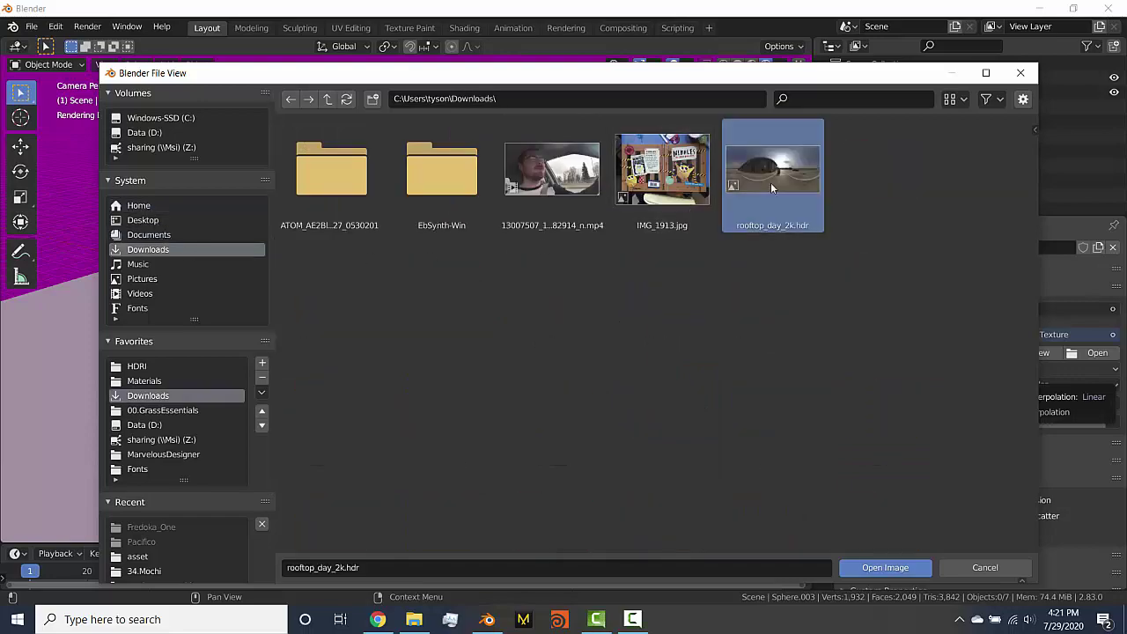
{"action": "left_click", "coordinate": [898, 566]}
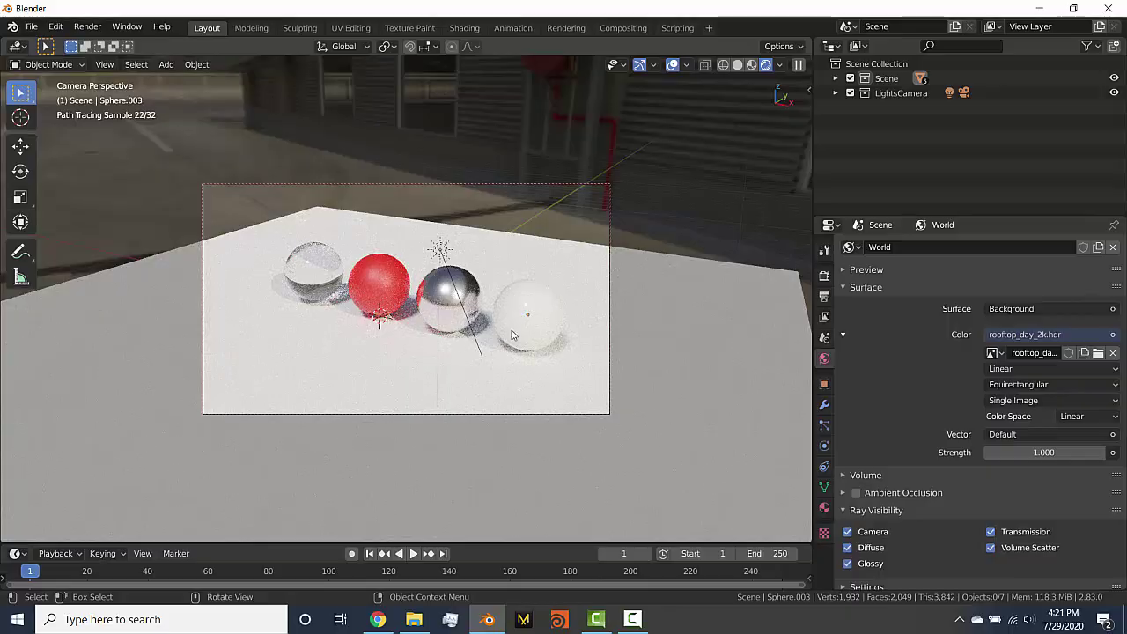
Orbit around the spheres to inspect the HDRI lighting and delete the scene's light object
{"action": "mouse_move", "coordinate": [521, 313]}
{"action": "middle_mouse_down"}
{"action": "mouse_move", "coordinate": [510, 309]}
{"action": "mouse_move", "coordinate": [573, 262]}
{"action": "mouse_move", "coordinate": [352, 308]}
{"action": "mouse_move", "coordinate": [402, 202]}
{"action": "mouse_move", "coordinate": [359, 299]}
{"action": "mouse_move", "coordinate": [398, 302]}
{"action": "mouse_move", "coordinate": [383, 292]}
{"action": "mouse_move", "coordinate": [412, 281]}
{"action": "mouse_move", "coordinate": [573, 292]}
{"action": "middle_mouse_up"}
{"action": "scroll", "coordinate": [392, 286], "scroll_direction": "down", "scroll_amount": 2}
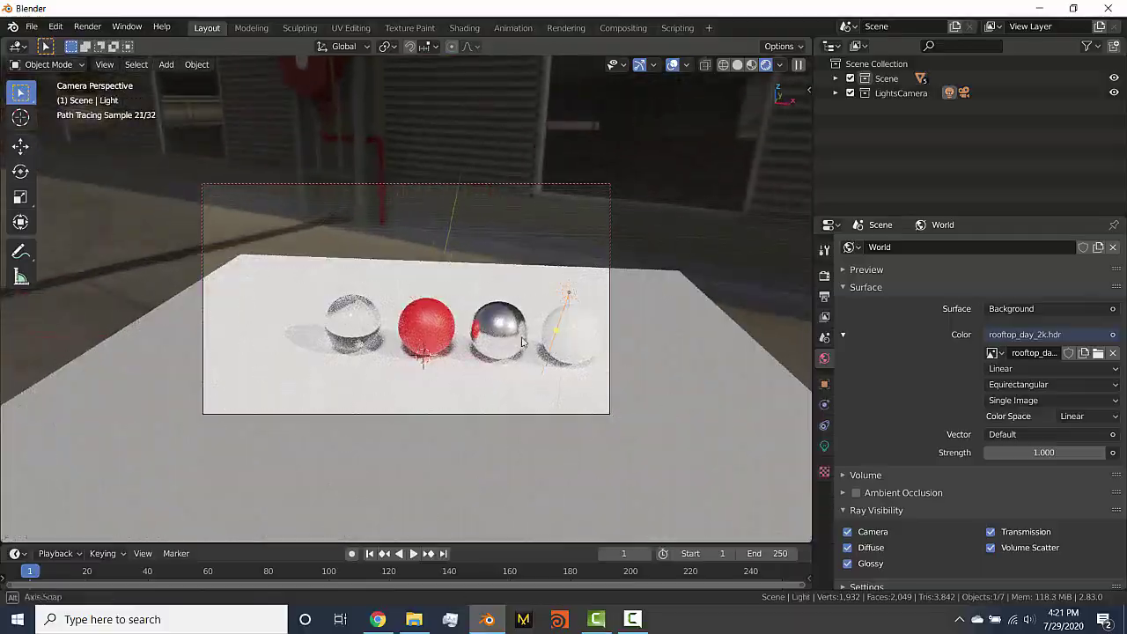
{"action": "middle_click_drag", "start_coordinate": [522, 342], "coordinate": [539, 320]}
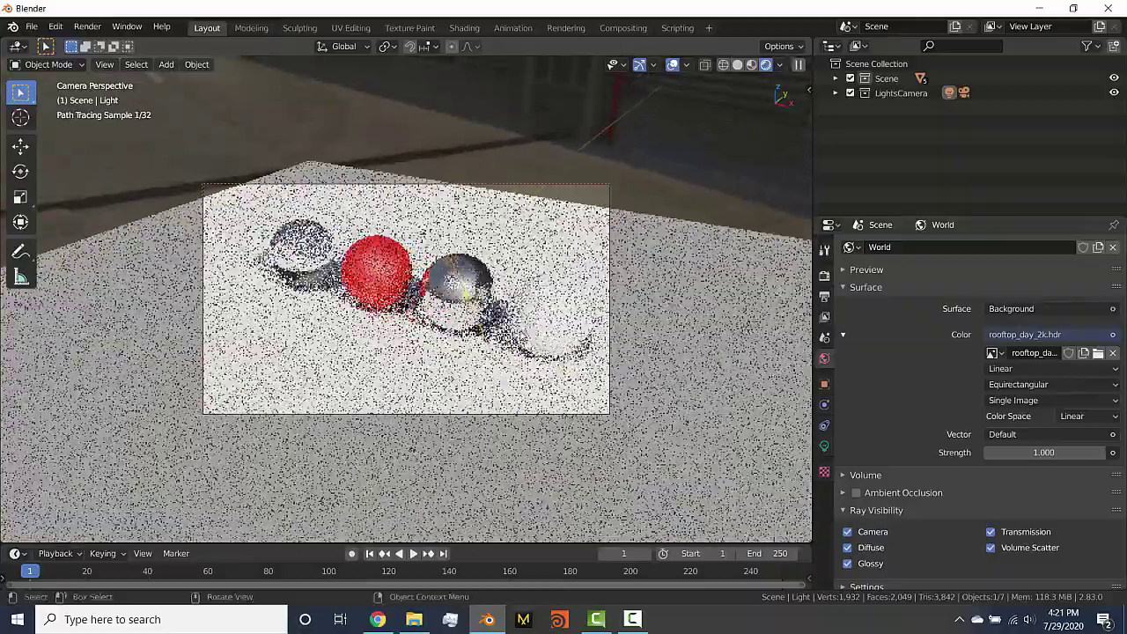
{"action": "key", "text": "x"}
{"action": "left_click", "coordinate": [489, 327]}
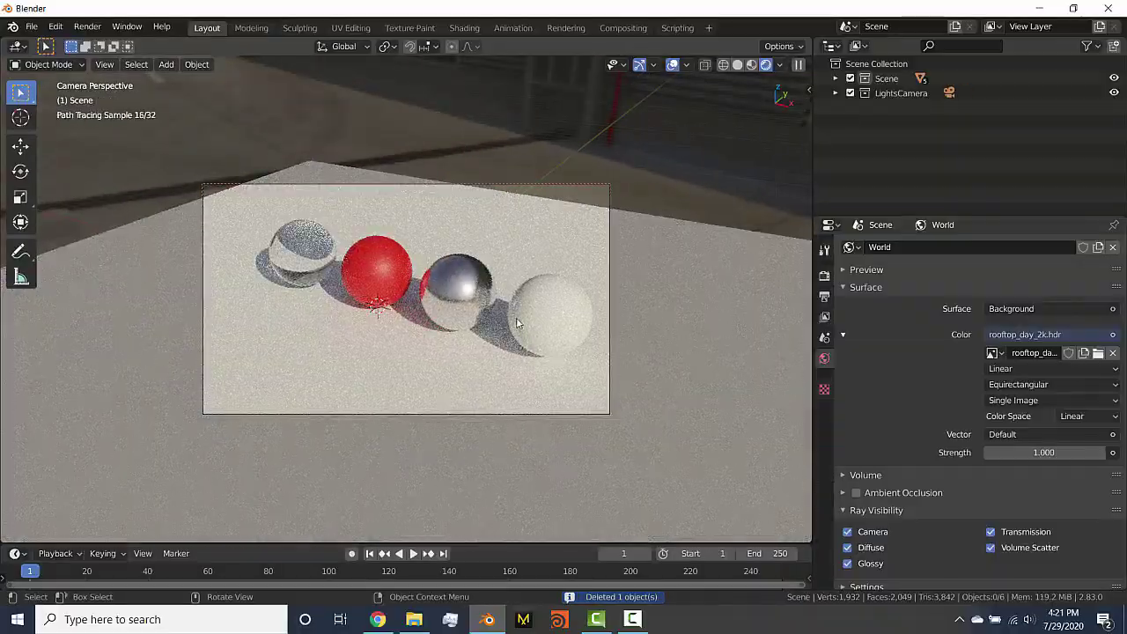
Reframe the camera to a low angle along the row with the glass sphere in front, and render the image
{"action": "middle_click_drag", "start_coordinate": [398, 321], "coordinate": [557, 296]}
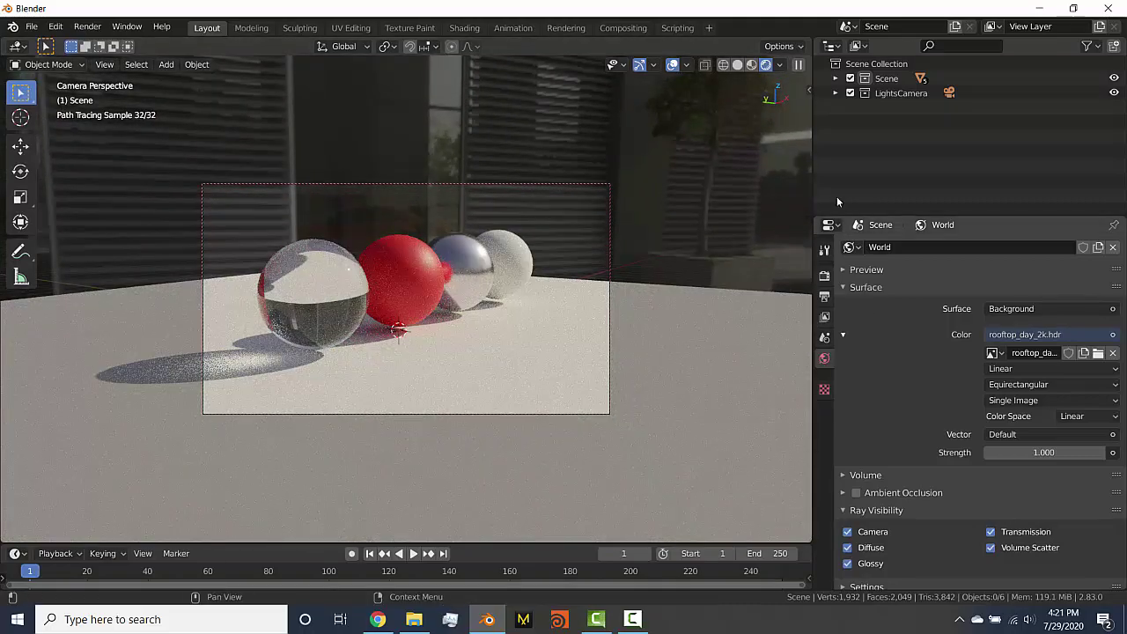
{"action": "left_click", "coordinate": [824, 276]}
{"action": "left_click", "coordinate": [90, 28]}
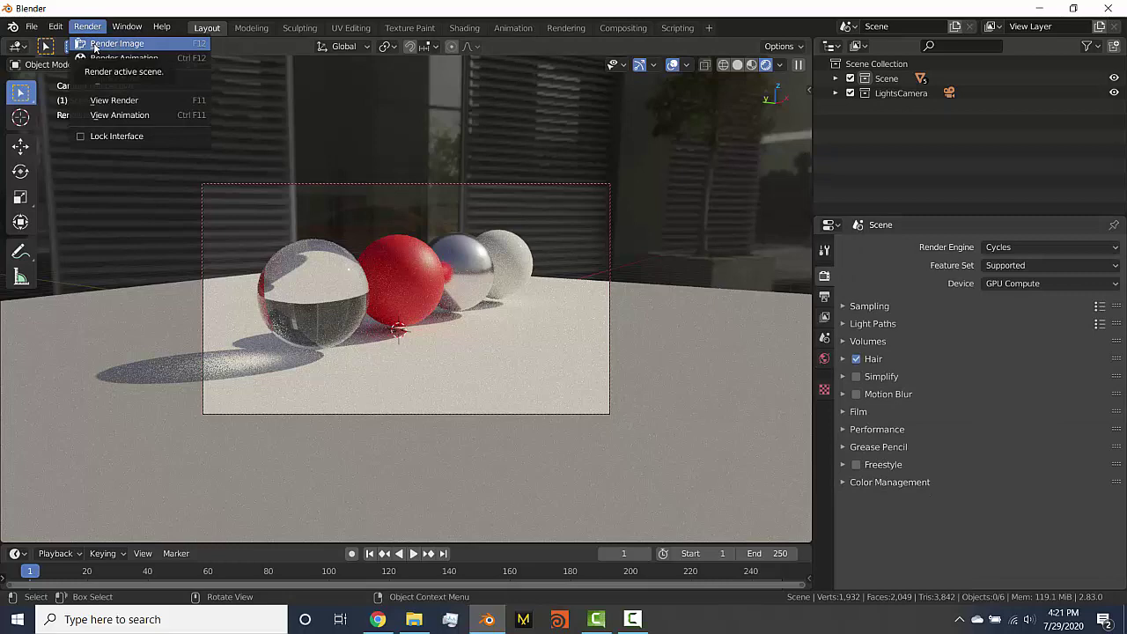
{"action": "left_click", "coordinate": [114, 44]}
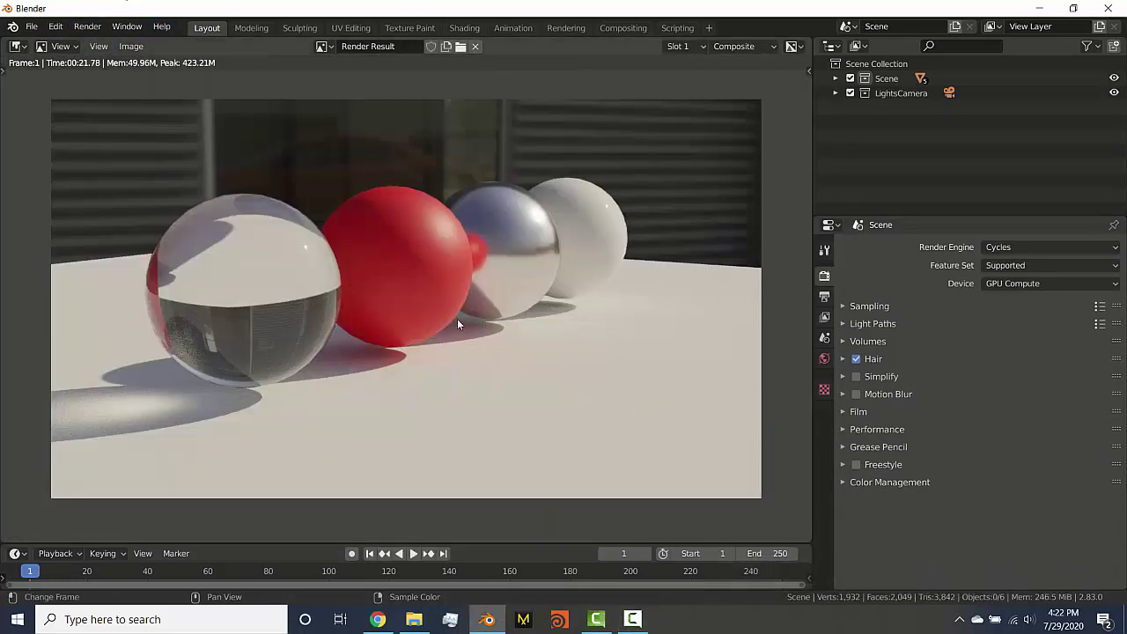
Examine the rendered spheres up close, checking their reflections, edges and shadows
{"action": "scroll", "coordinate": [460, 277], "scroll_direction": "up", "scroll_amount": 3}
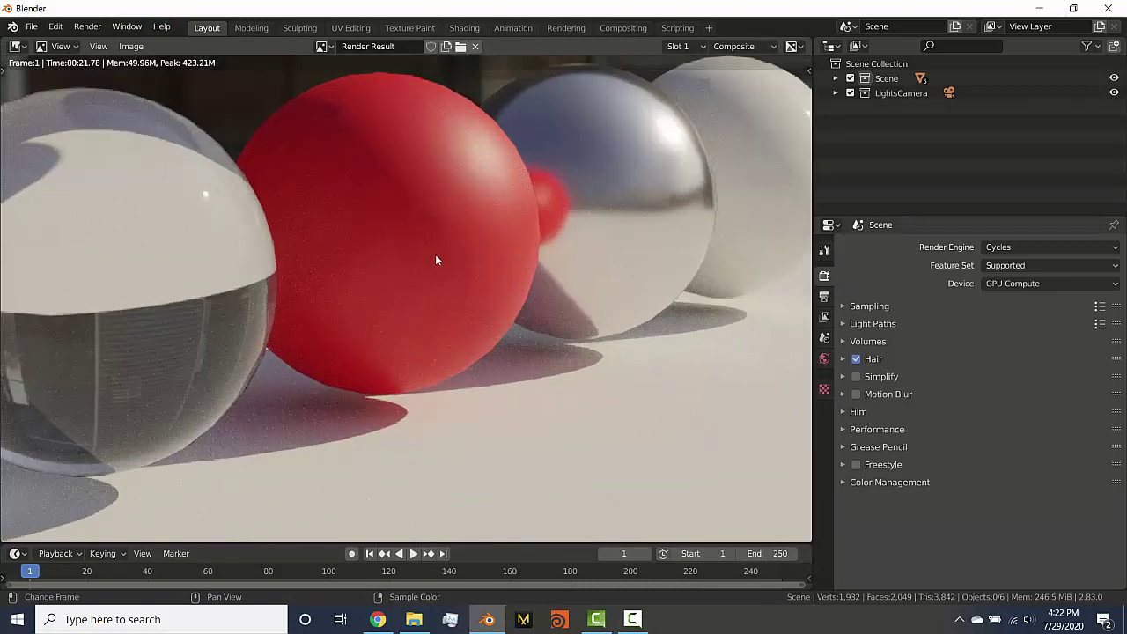
{"action": "middle_click_drag", "start_coordinate": [435, 259], "coordinate": [403, 322]}
{"action": "middle_click_drag", "start_coordinate": [634, 233], "coordinate": [699, 189]}
{"action": "scroll", "coordinate": [449, 168], "scroll_direction": "up", "scroll_amount": 2}
{"action": "scroll", "coordinate": [440, 171], "scroll_direction": "down", "scroll_amount": 2}
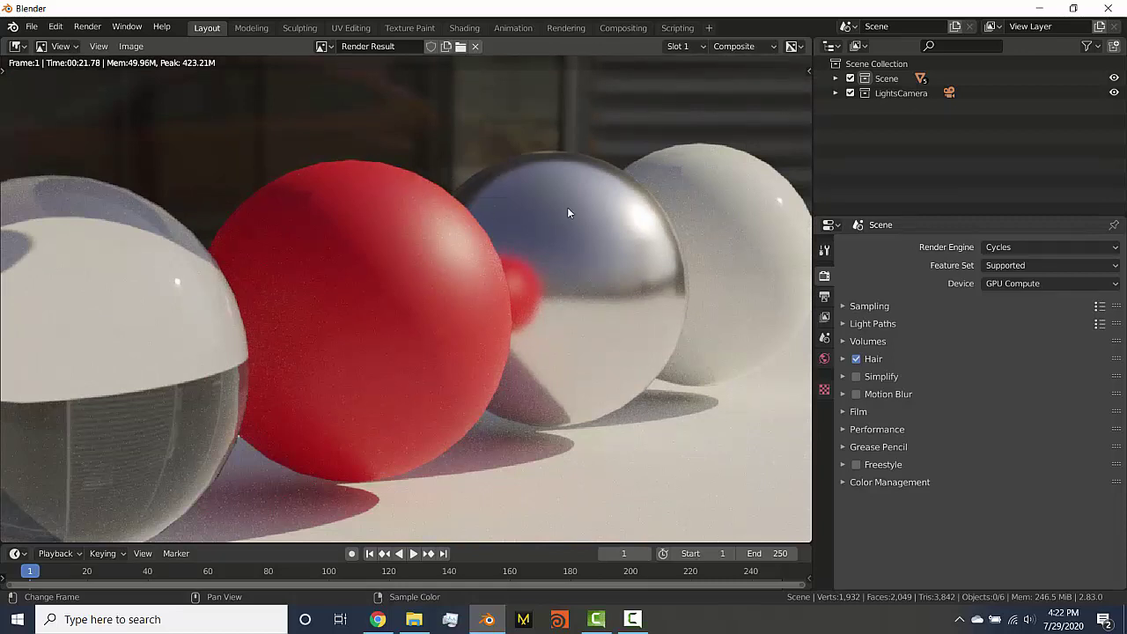
{"action": "middle_click_drag", "start_coordinate": [568, 212], "coordinate": [392, 220]}
{"action": "scroll", "coordinate": [556, 165], "scroll_direction": "down", "scroll_amount": 3}
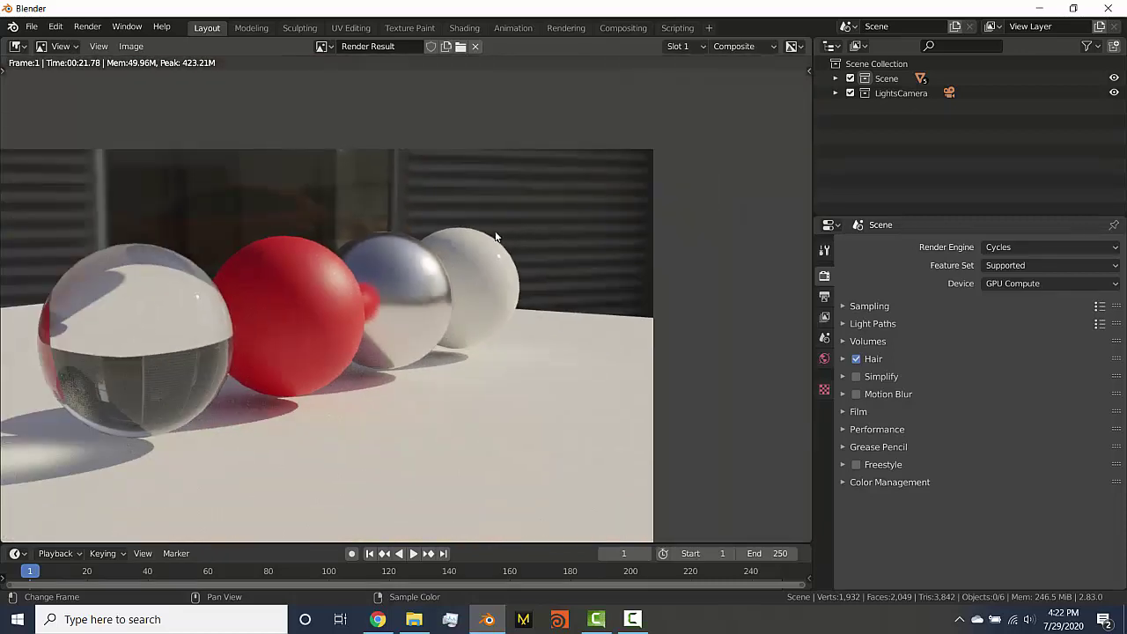
{"action": "middle_click_drag", "start_coordinate": [436, 283], "coordinate": [550, 275]}
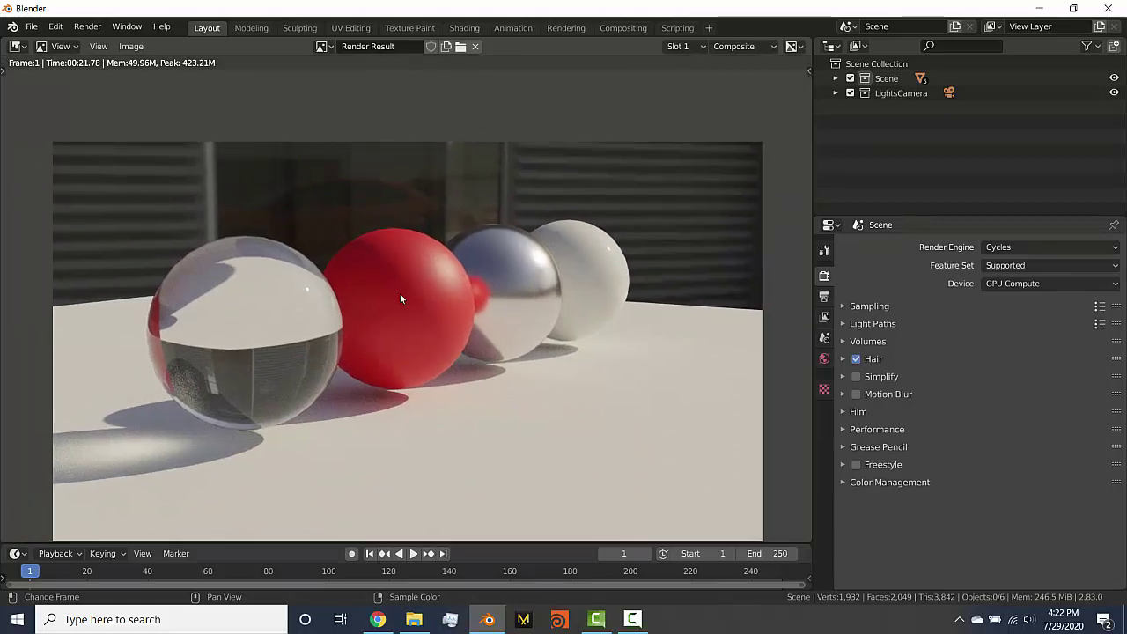
Return to the 3D Viewport in solid shading and check the glass sphere's mesh in Edit Mode
{"action": "left_click", "coordinate": [22, 49]}
{"action": "left_click", "coordinate": [48, 103]}
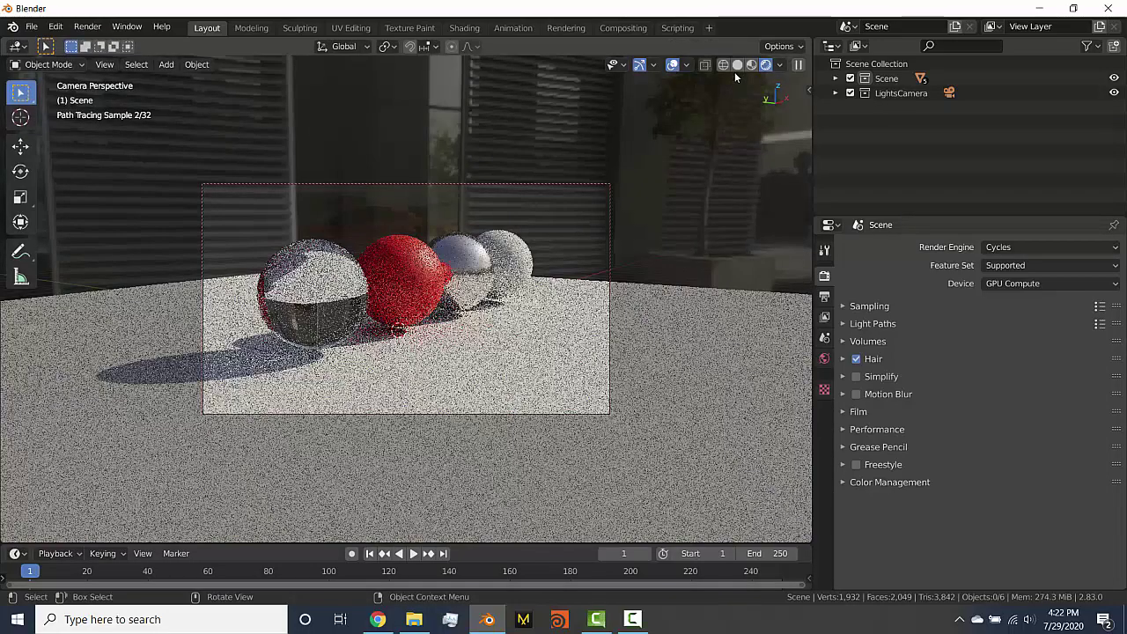
{"action": "left_click", "coordinate": [755, 64]}
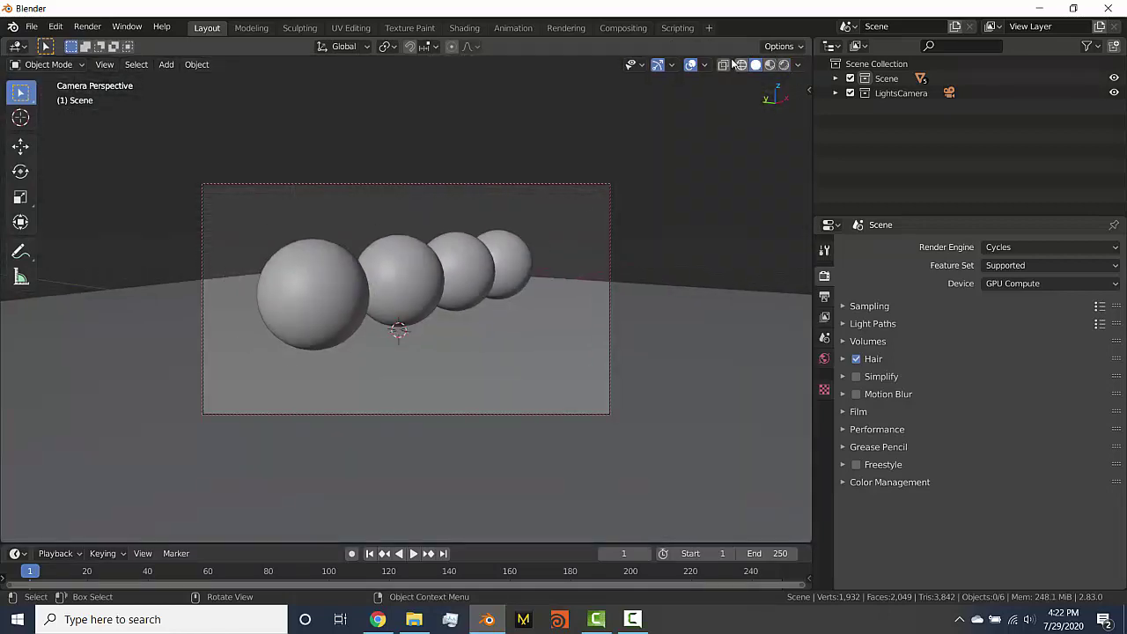
{"action": "key", "text": "Tab"}
{"action": "scroll", "coordinate": [380, 291], "scroll_direction": "up", "scroll_amount": 2}
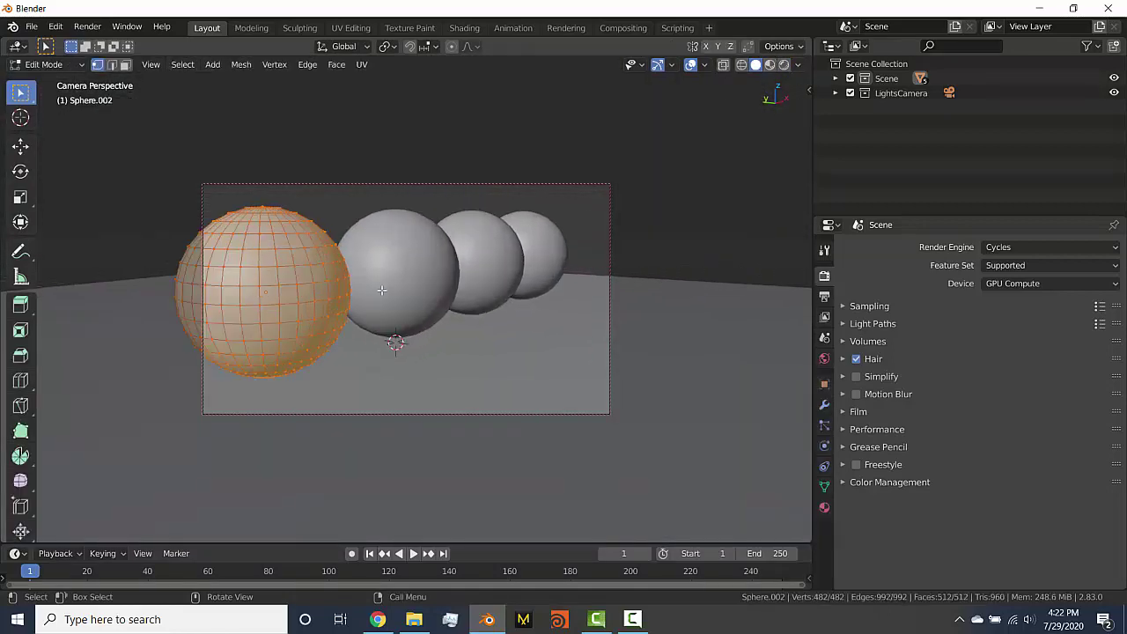
{"action": "scroll", "coordinate": [355, 289], "scroll_direction": "down", "scroll_amount": 1}
{"action": "key", "text": "Tab"}
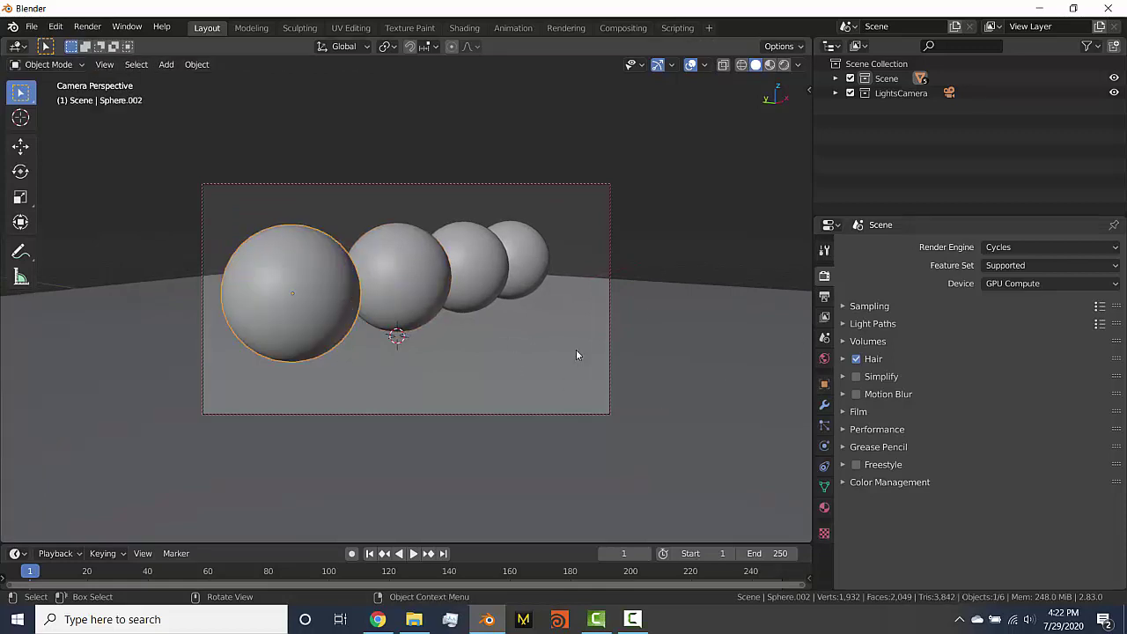
Add a Subdivision Surface modifier to the glass sphere
{"action": "left_click", "coordinate": [825, 405]}
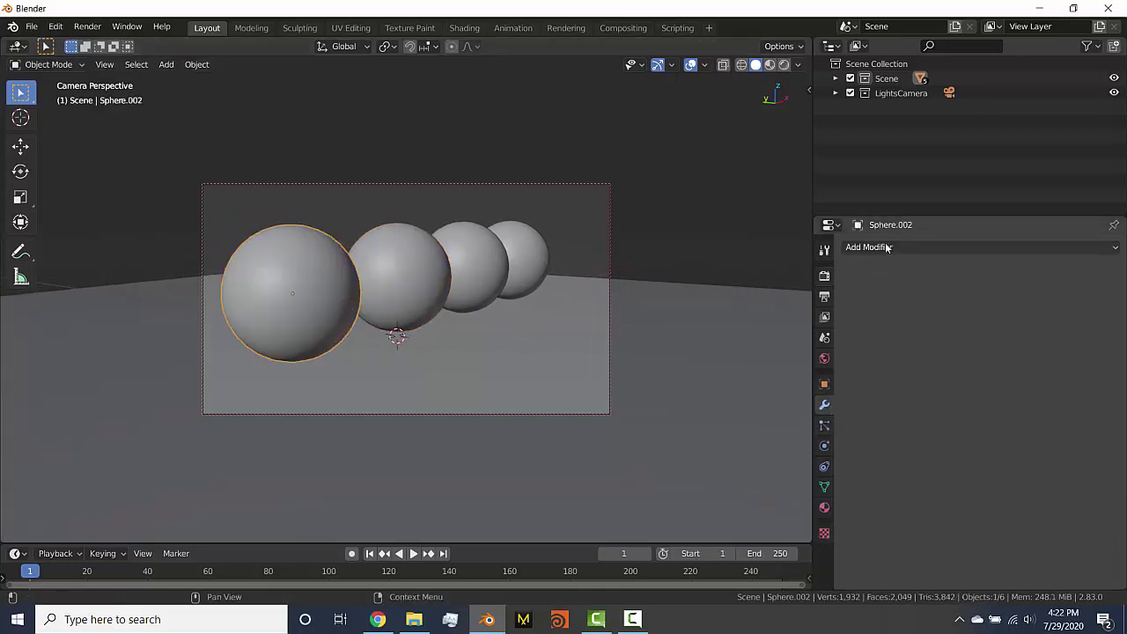
{"action": "left_click", "coordinate": [868, 247]}
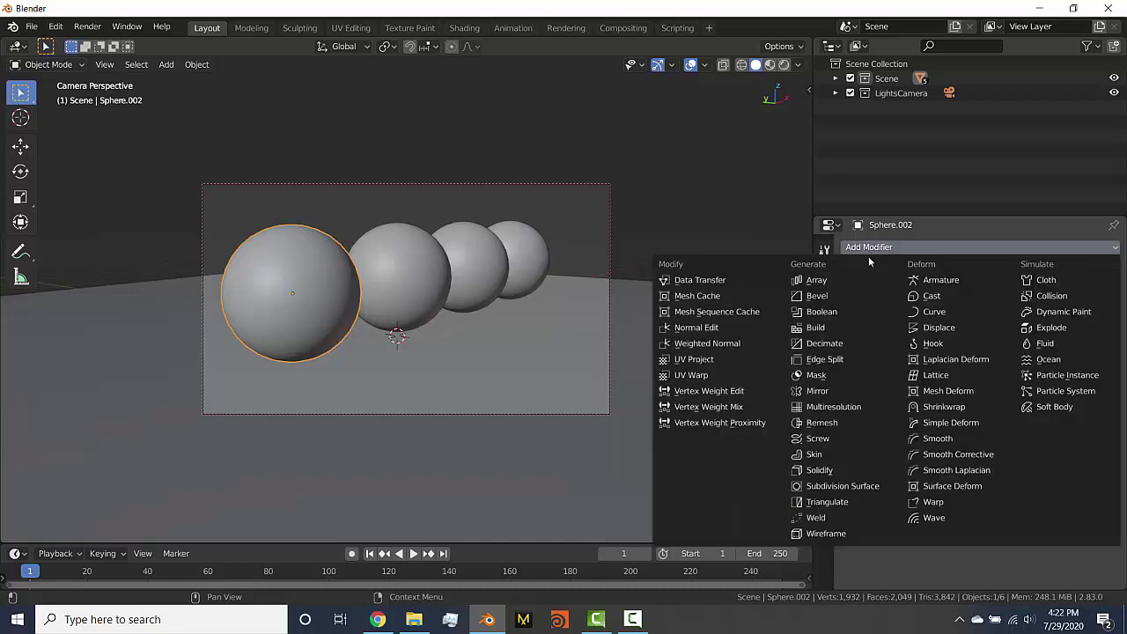
{"action": "left_click", "coordinate": [846, 487]}
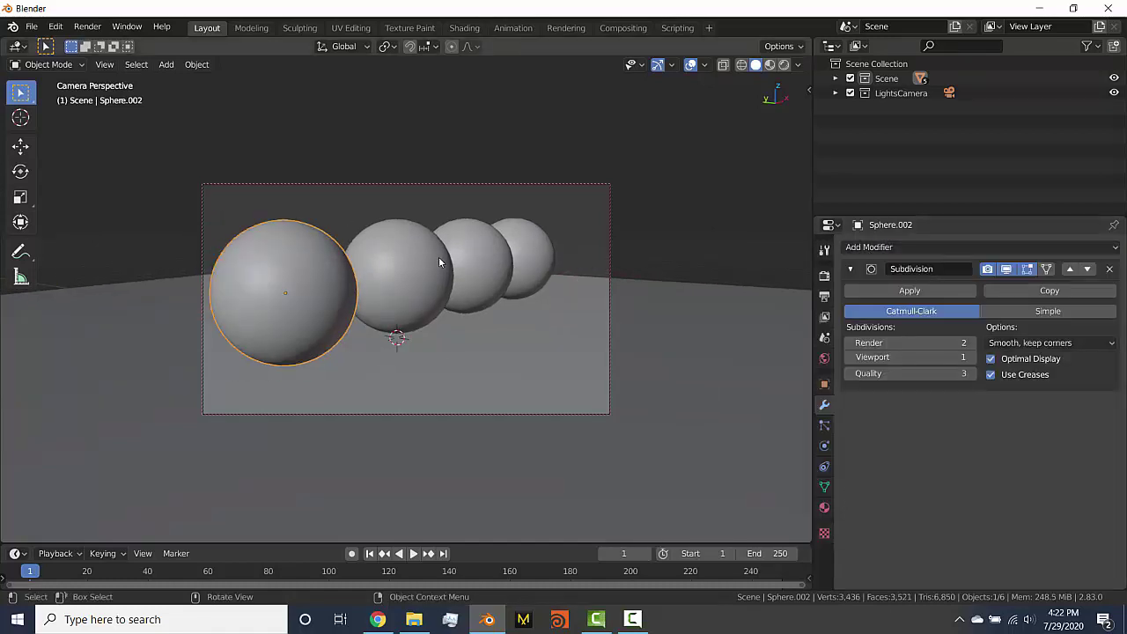
Reopen the render result and examine the outlines of the glass and red spheres up close
{"action": "left_click", "coordinate": [16, 47]}
{"action": "left_click", "coordinate": [19, 117]}
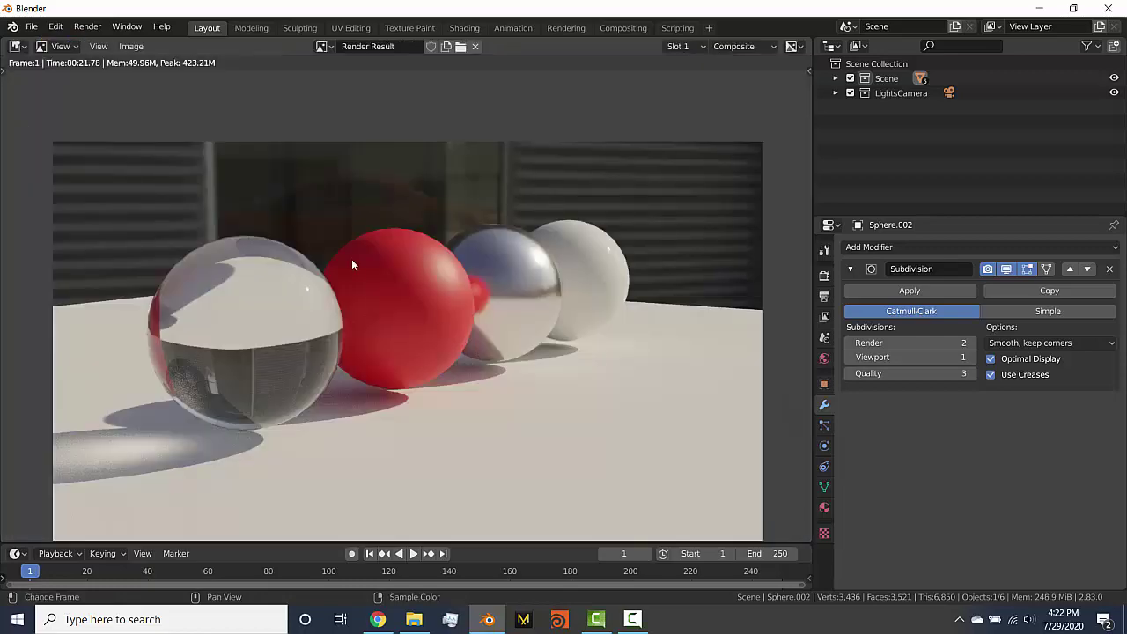
{"action": "scroll", "coordinate": [386, 252], "scroll_direction": "up", "scroll_amount": 6}
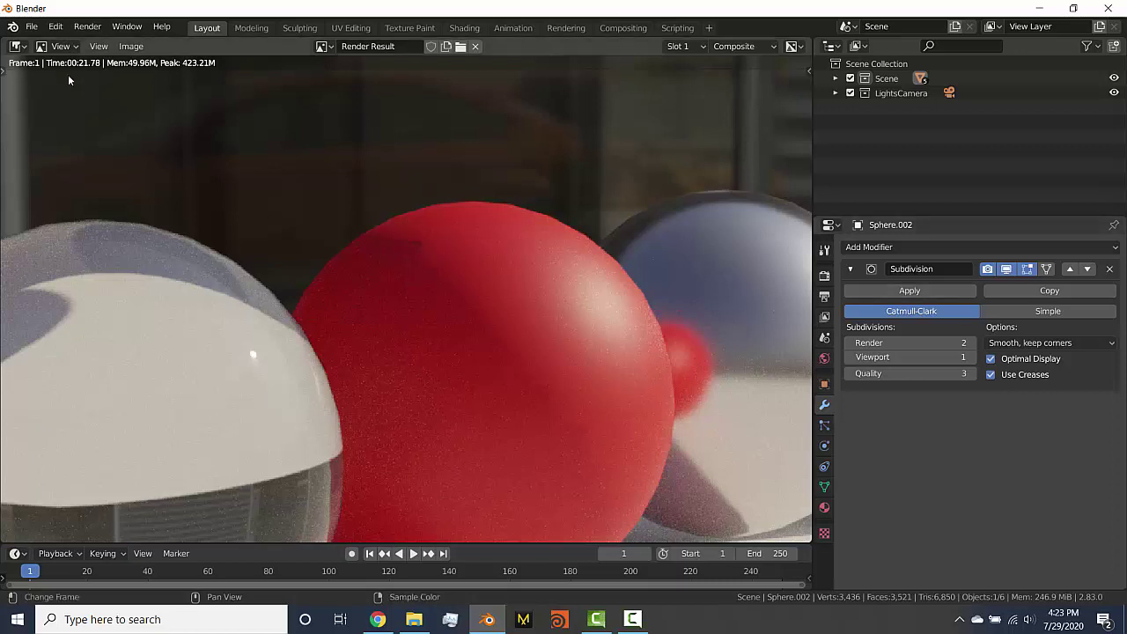
Switch back to the 3D Viewport and select the red sphere beside the glass one
{"action": "left_click", "coordinate": [16, 47]}
{"action": "left_click", "coordinate": [50, 102]}
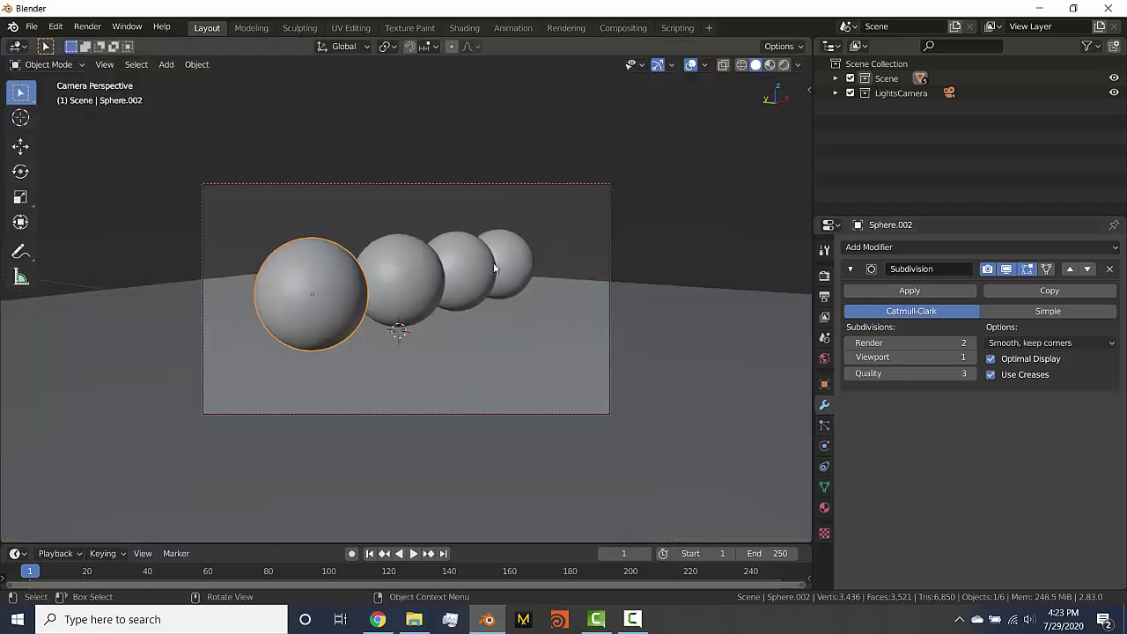
{"action": "left_click", "coordinate": [418, 260]}
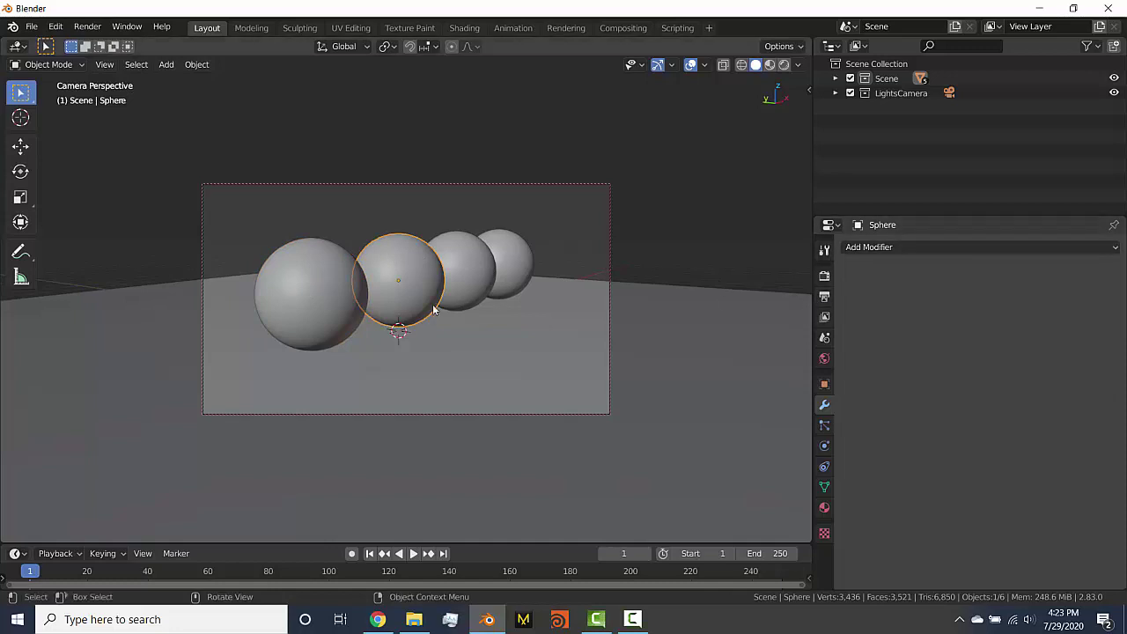